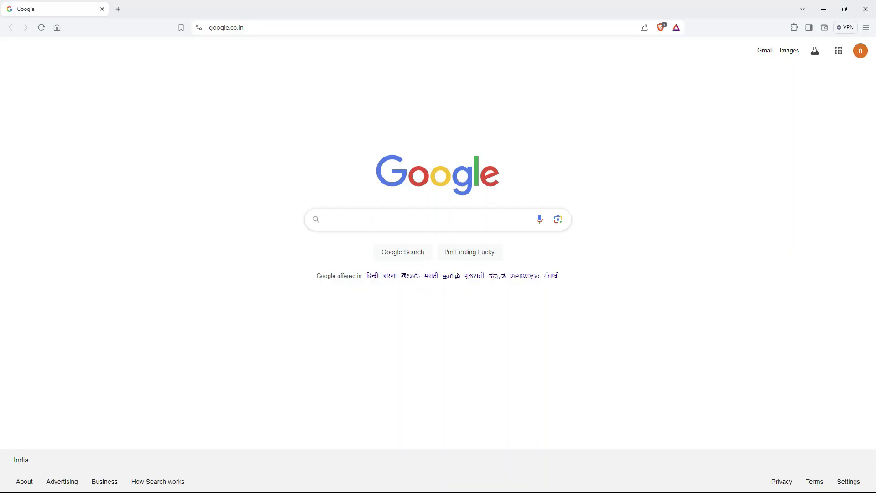
# Search Google for 'ies light free download' and skim the results
pyautogui.click(371, 219)
pyautogui.moveTo(363, 239)
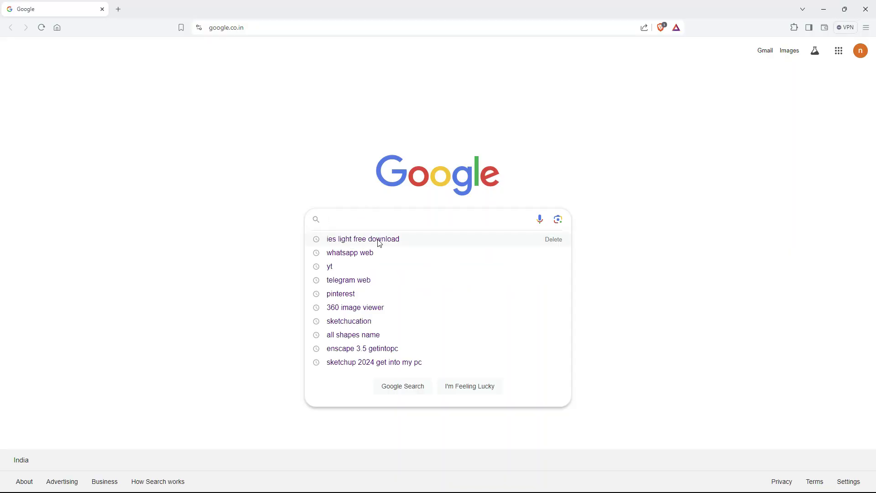
pyautogui.click(349, 245)
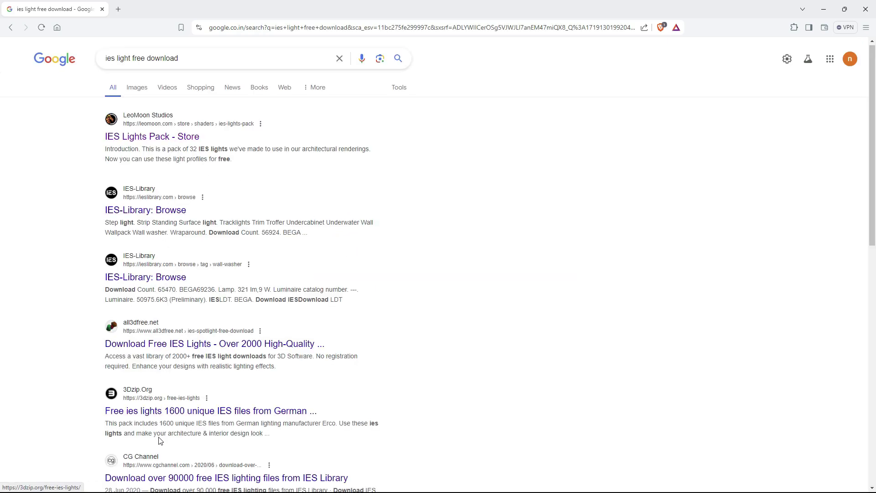
pyautogui.scroll(-3, 160, 438)
pyautogui.scroll(3, 159, 429)
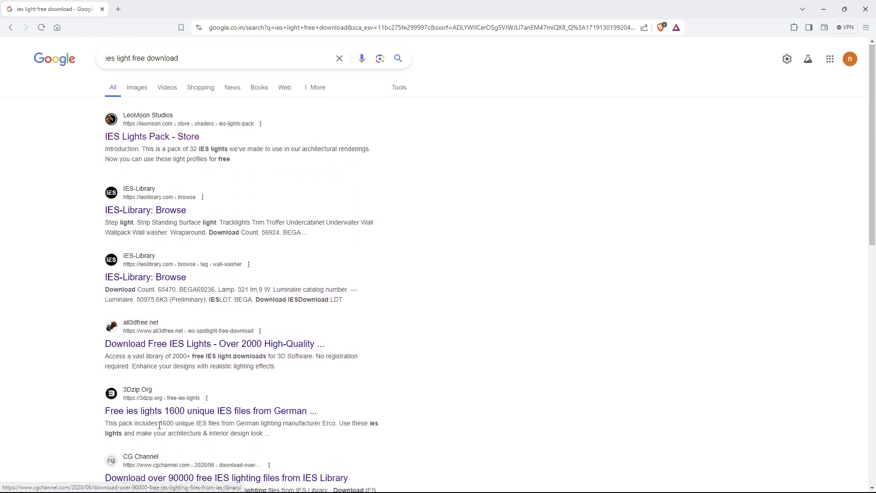
# Open the LeoMoon Studios 'IES Lights Pack - Store' page and scroll to the download
pyautogui.click(146, 134)
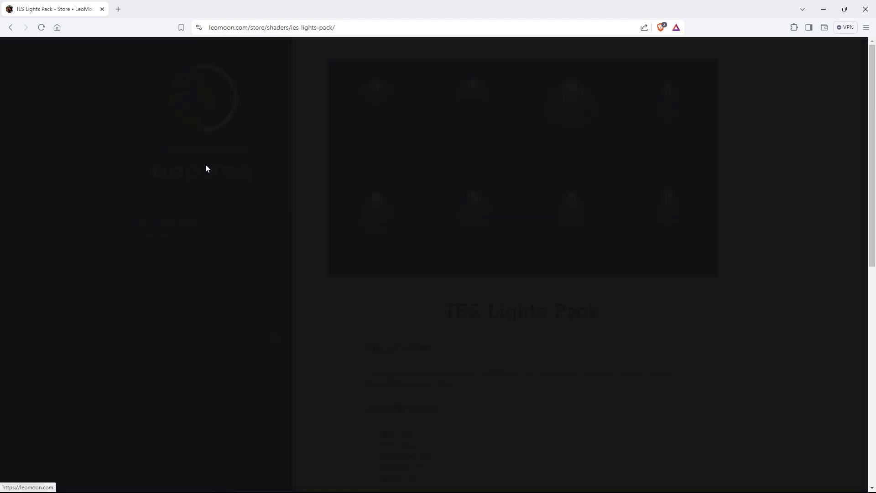
pyautogui.scroll(-4, 381, 260)
pyautogui.scroll(-4, 422, 283)
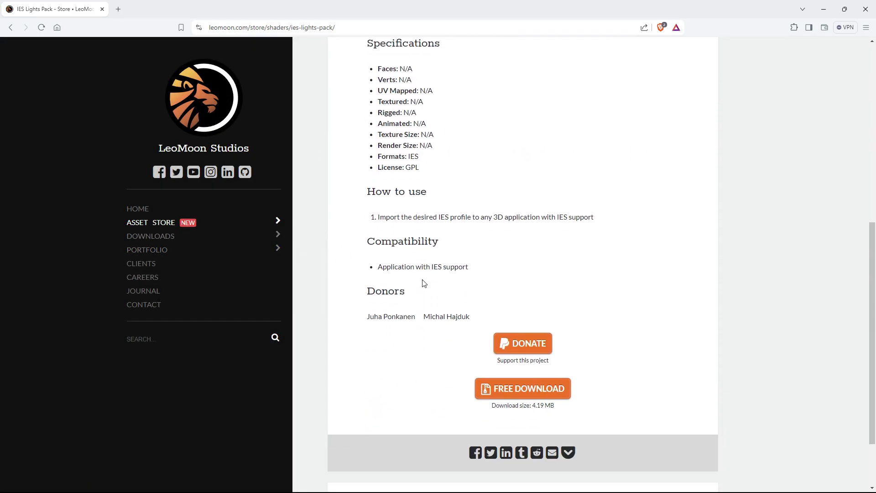
pyautogui.scroll(-2, 434, 290)
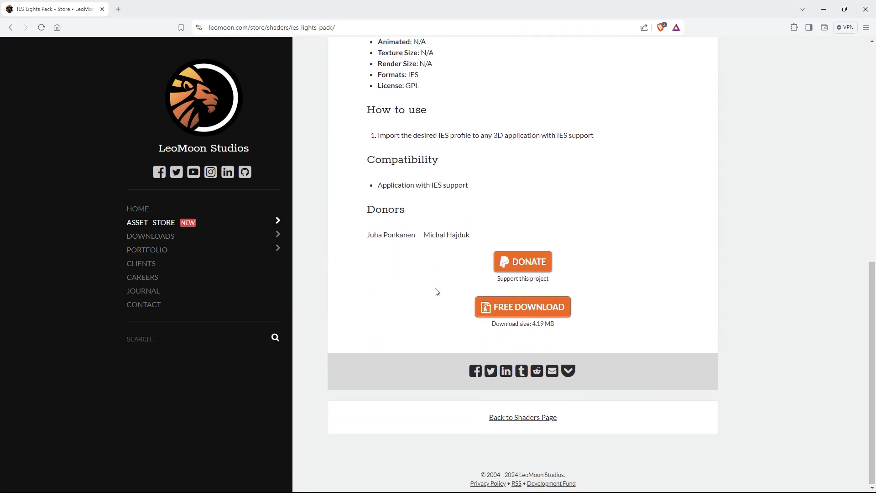
# Download and save the free IES Lights Pack zip, then minimize the browser
pyautogui.click(550, 319)
pyautogui.click(548, 303)
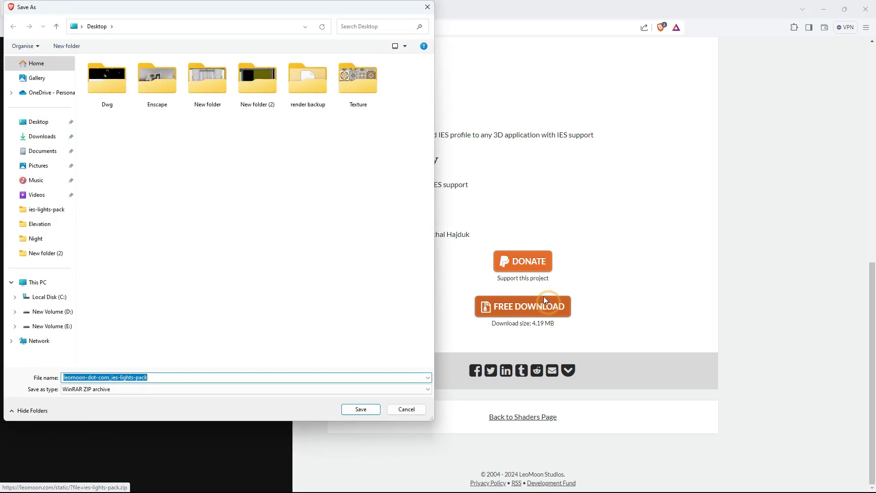
pyautogui.click(293, 246)
pyautogui.click(365, 409)
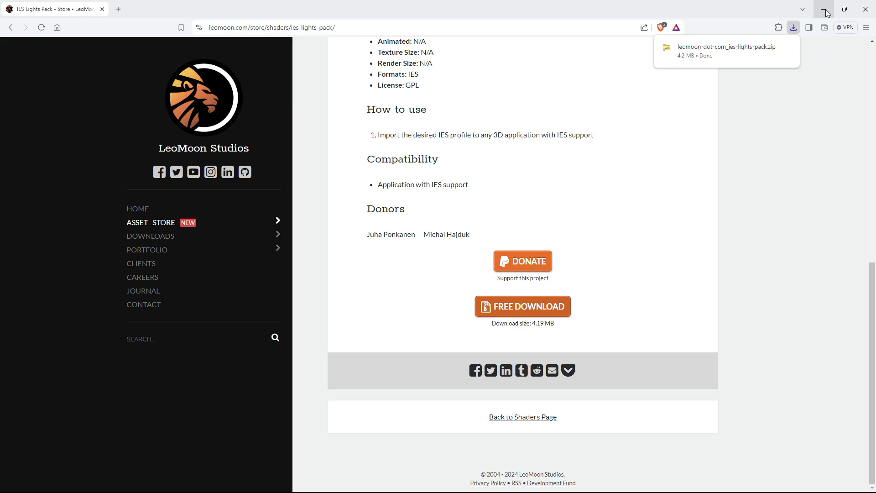
pyautogui.click(866, 10)
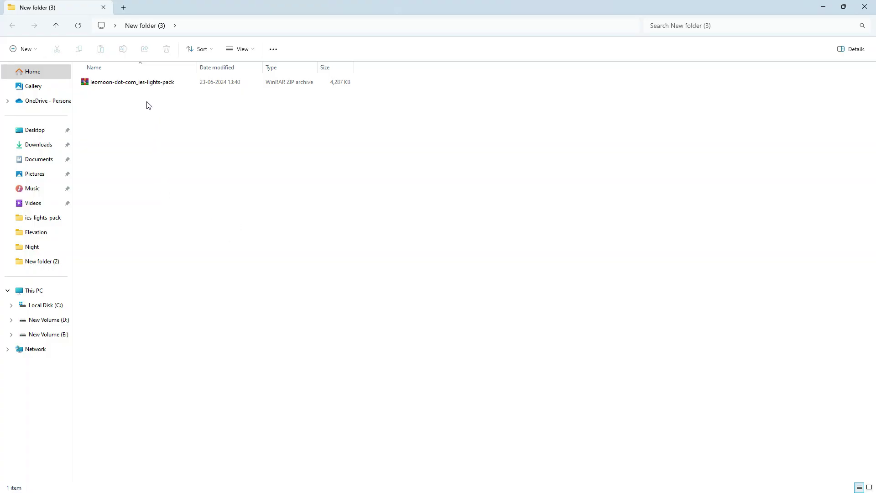
# Extract the IES Lights Pack zip with WinRAR to the suggested folder
pyautogui.click(139, 85)
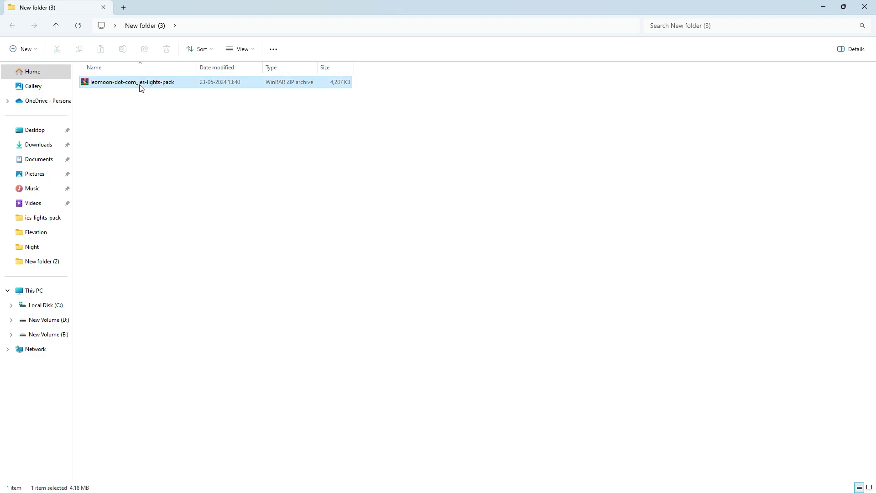
pyautogui.rightClick(139, 86)
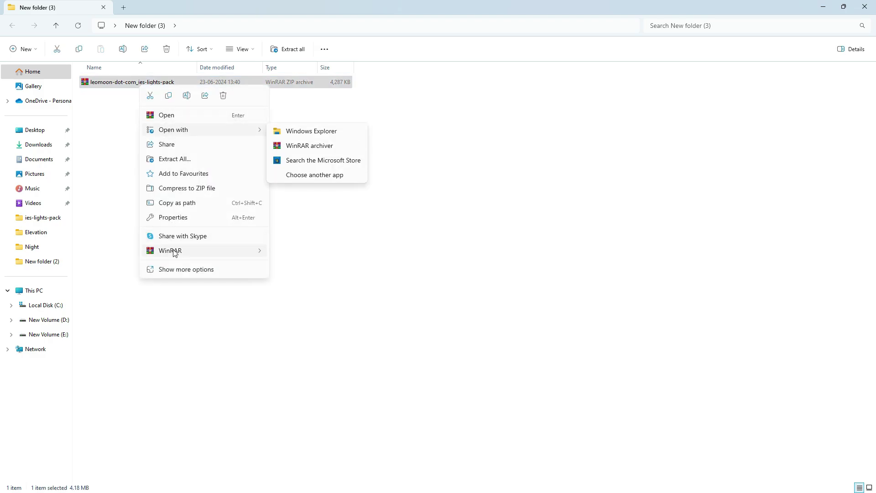
pyautogui.moveTo(171, 250)
pyautogui.click(301, 265)
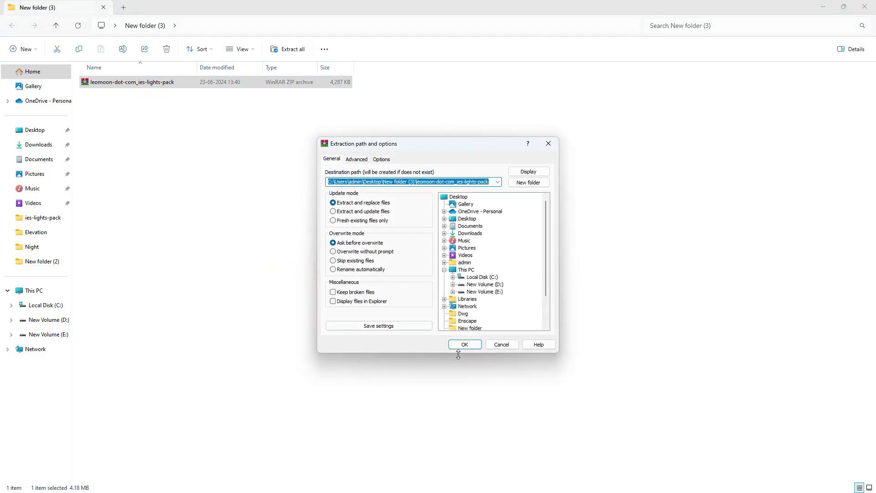
pyautogui.click(465, 345)
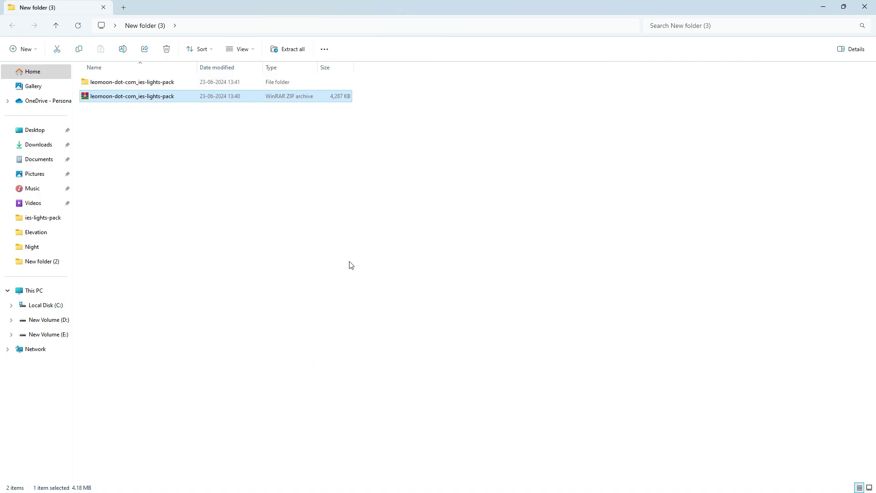
# Open the ies-lights-pack folder and enlarge the icons to preview each profile
pyautogui.doubleClick(133, 84)
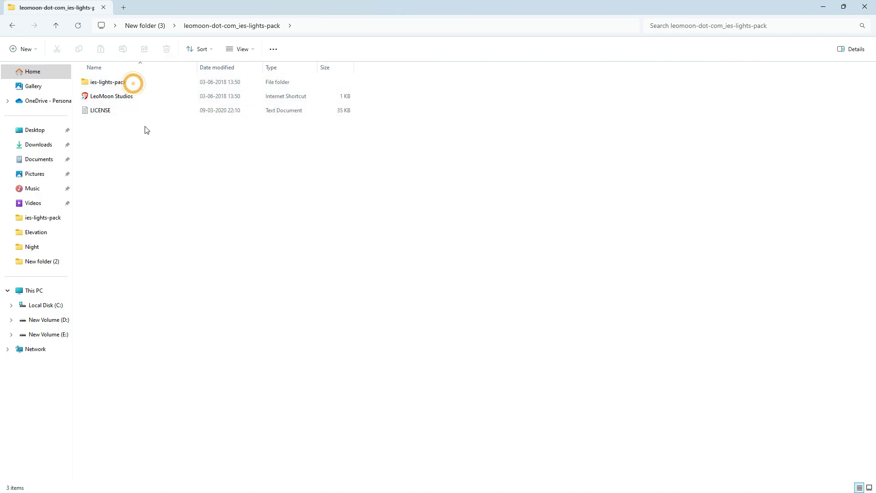
pyautogui.doubleClick(122, 84)
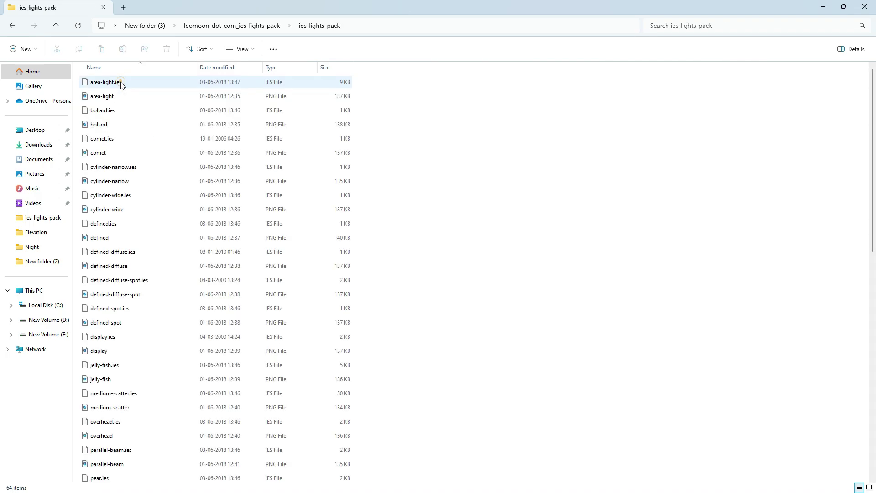
pyautogui.keyDown('ctrl'); pyautogui.scroll(1, 246, 194); pyautogui.keyUp('ctrl')
pyautogui.keyDown('ctrl'); pyautogui.scroll(2, 389, 232); pyautogui.keyUp('ctrl')
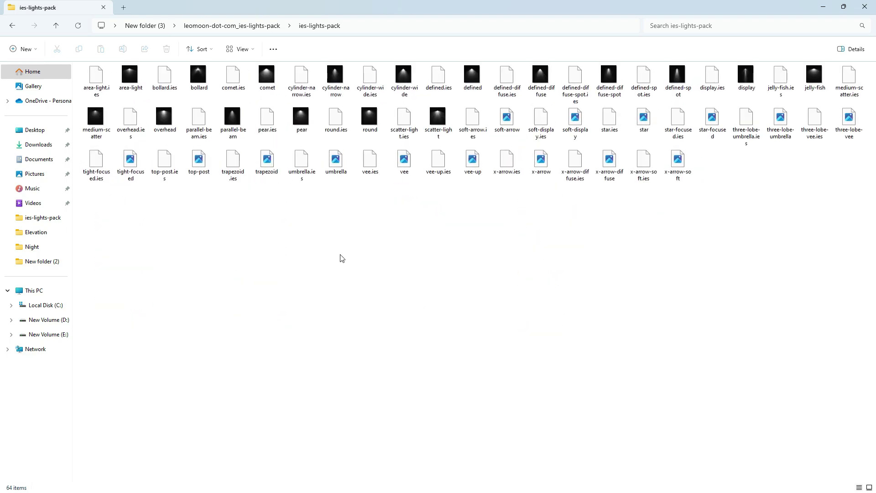
pyautogui.keyDown('ctrl'); pyautogui.scroll(1, 105, 91); pyautogui.keyUp('ctrl')
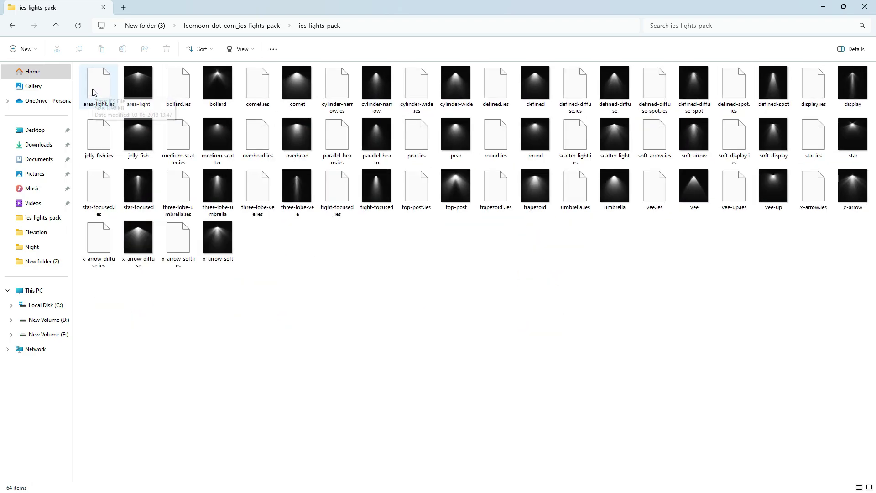
pyautogui.keyDown('ctrl'); pyautogui.scroll(1, 94, 90); pyautogui.keyUp('ctrl')
pyautogui.keyDown('ctrl'); pyautogui.scroll(1, 135, 100); pyautogui.keyUp('ctrl')
pyautogui.keyDown('ctrl'); pyautogui.scroll(1, 177, 101); pyautogui.keyUp('ctrl')
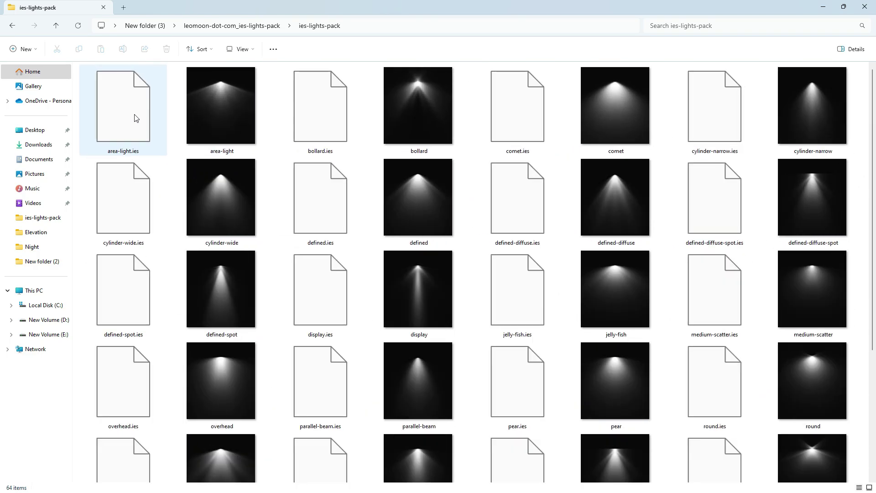
pyautogui.keyDown('ctrl'); pyautogui.scroll(1, 206, 118); pyautogui.keyUp('ctrl')
pyautogui.keyDown('ctrl'); pyautogui.scroll(1, 236, 133); pyautogui.keyUp('ctrl')
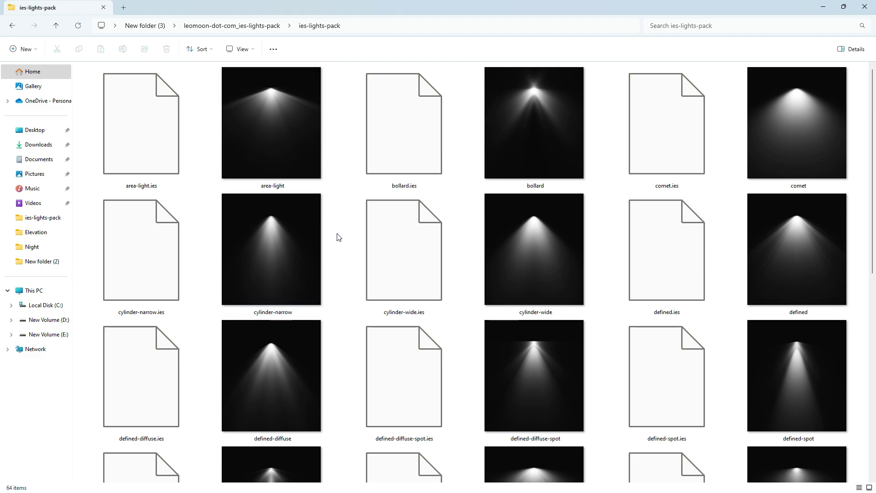
# Set the V-Ray Asset Editor output image width and height to 1200
pyautogui.hotkey('alt', 'Tab')
pyautogui.hotkey('alt', 'Tab')
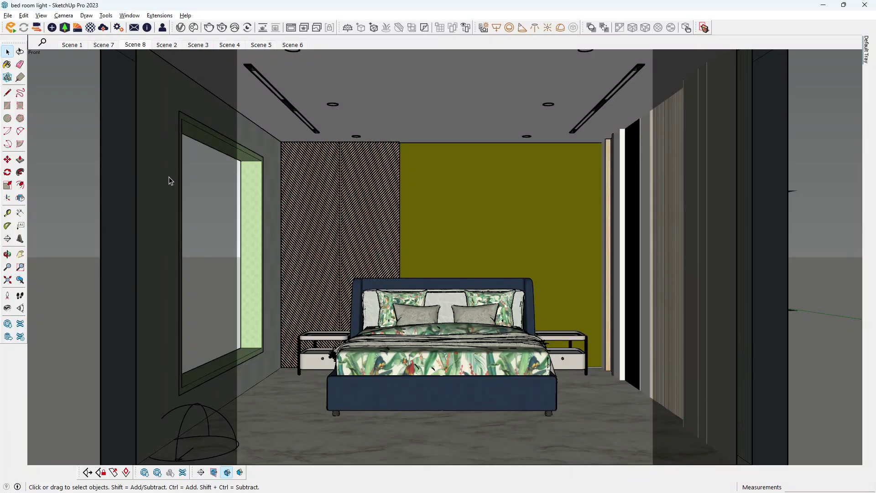
pyautogui.click(180, 28)
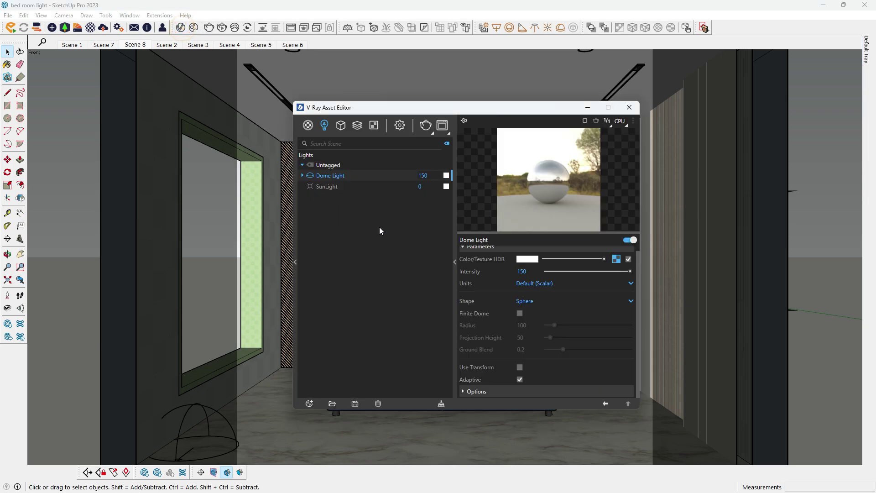
pyautogui.click(450, 262)
pyautogui.click(402, 125)
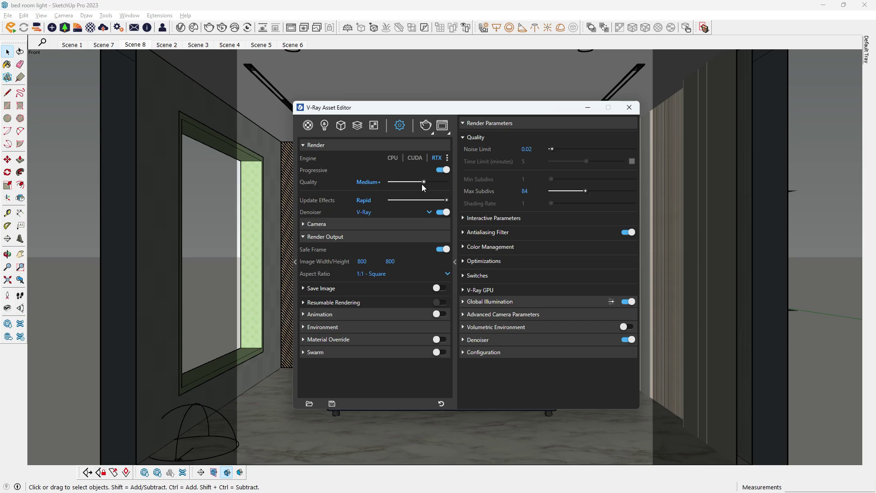
pyautogui.click(392, 379)
pyautogui.write('1200')
pyautogui.click(383, 383)
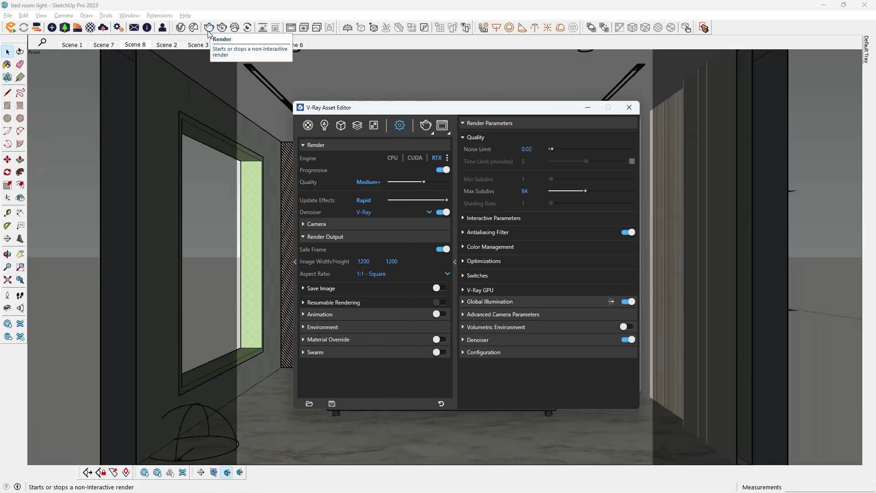
pyautogui.click(456, 261)
pyautogui.moveTo(377, 112); pyautogui.dragTo(124, 102)
# Render the bedroom view in V-Ray at 1200 × 1200
pyautogui.click(172, 114)
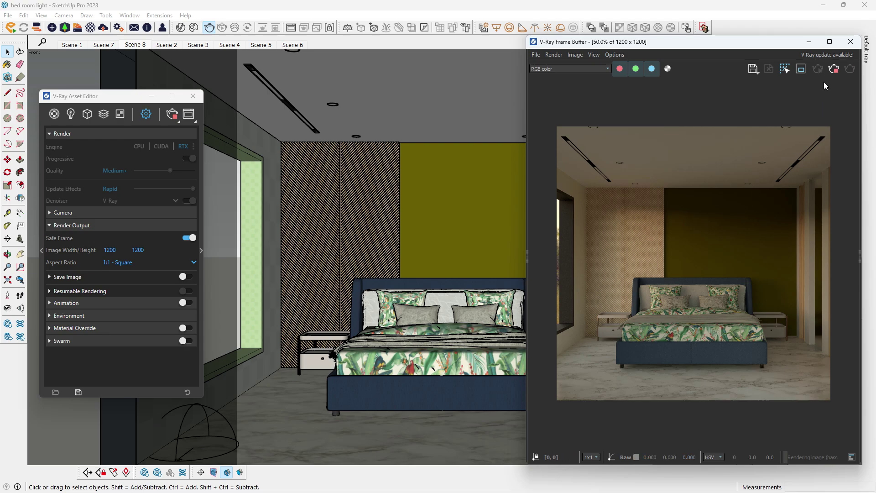
# Add a new Emissive material with white glow at intensity 10 in the Asset Editor
pyautogui.click(850, 41)
pyautogui.moveTo(95, 95); pyautogui.dragTo(128, 90)
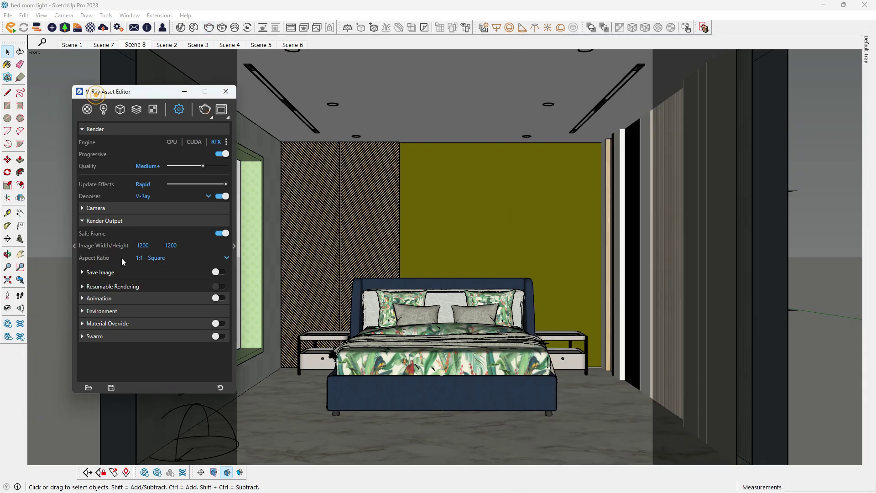
pyautogui.click(85, 109)
pyautogui.click(88, 388)
pyautogui.moveTo(102, 376)
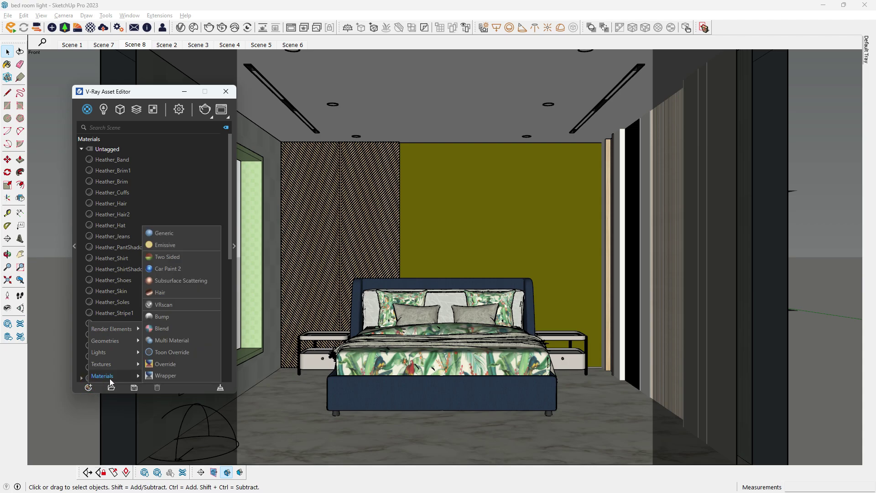
pyautogui.click(173, 244)
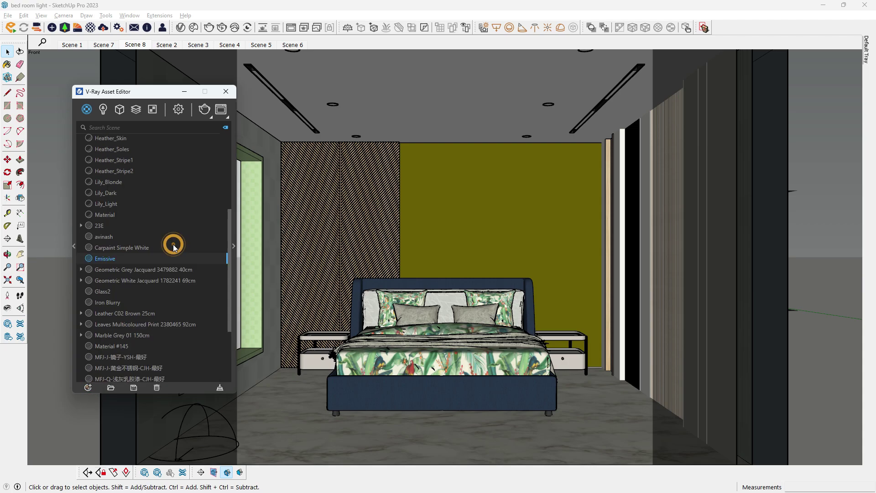
pyautogui.click(233, 246)
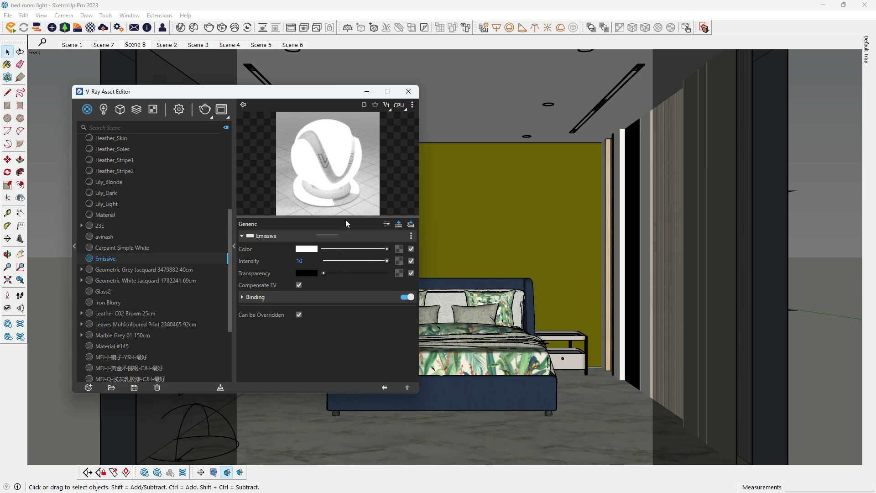
pyautogui.moveTo(326, 93); pyautogui.dragTo(147, 113)
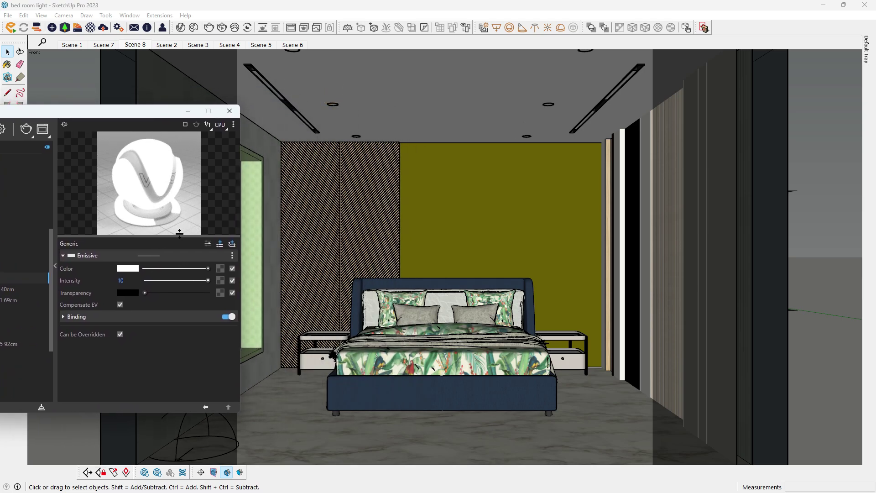
# Apply the Emissive material to the upper-left ceiling light strip
pyautogui.click(140, 113)
pyautogui.scroll(3, 254, 75)
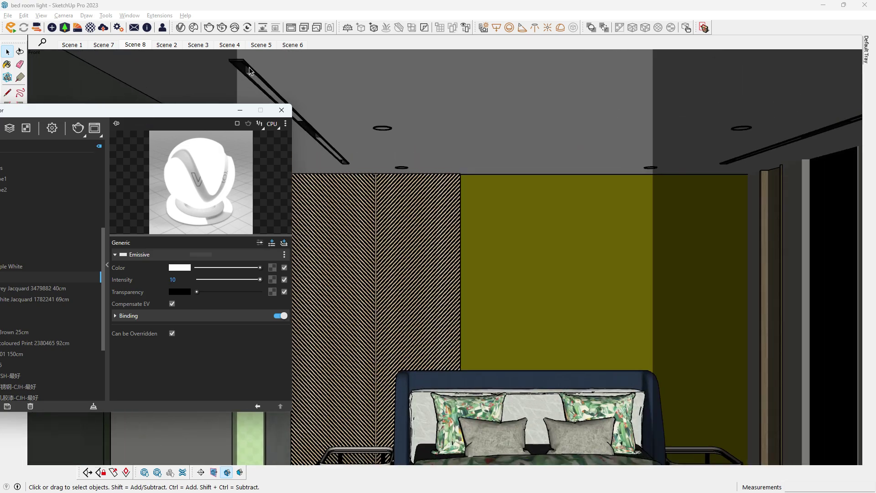
pyautogui.scroll(2, 254, 76)
pyautogui.scroll(3, 254, 75)
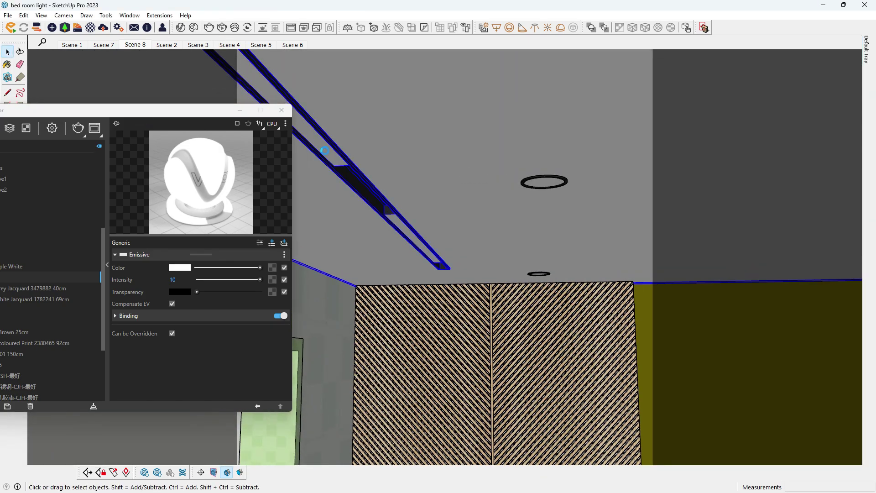
pyautogui.click(328, 154)
pyautogui.doubleClick(334, 161)
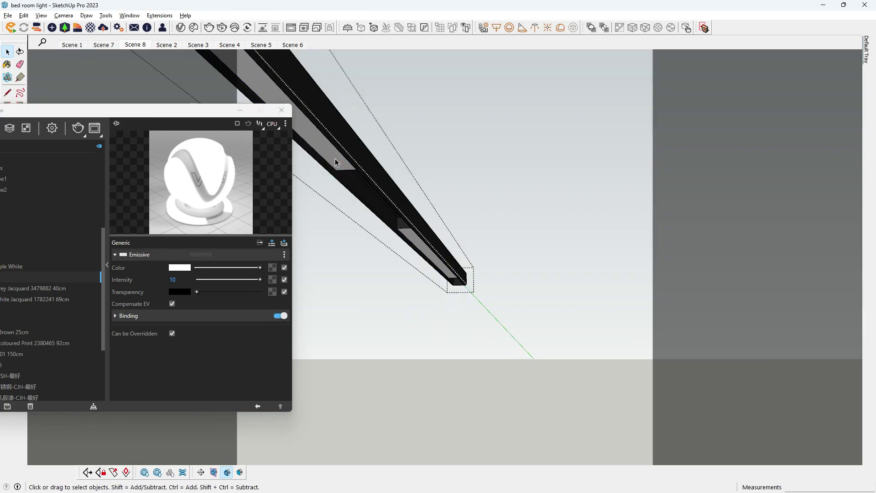
pyautogui.moveTo(421, 246)
pyautogui.mouseDown(button='middle')
pyautogui.moveTo(398, 227)
pyautogui.moveTo(481, 215)
pyautogui.mouseUp(button='middle')
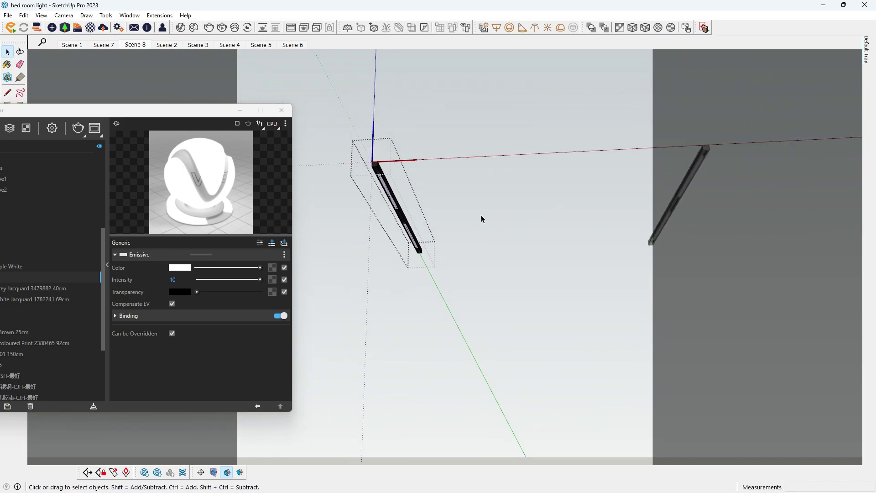
pyautogui.moveTo(93, 110); pyautogui.dragTo(179, 110)
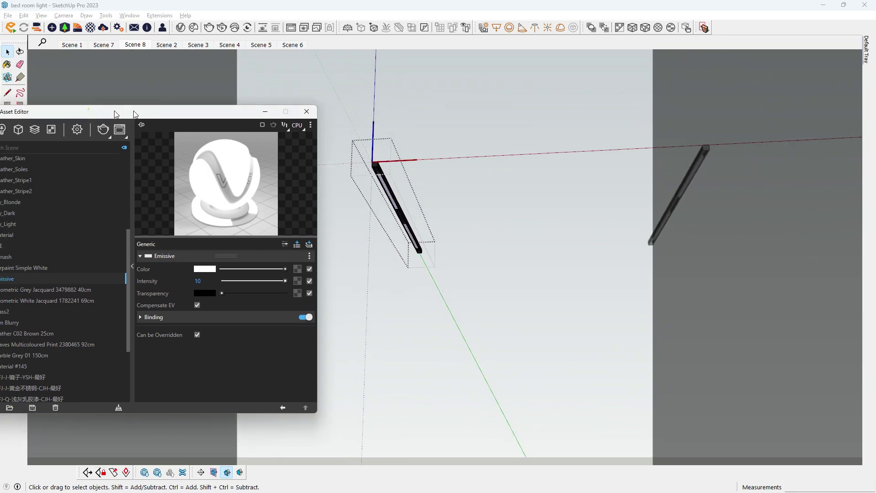
pyautogui.rightClick(102, 276)
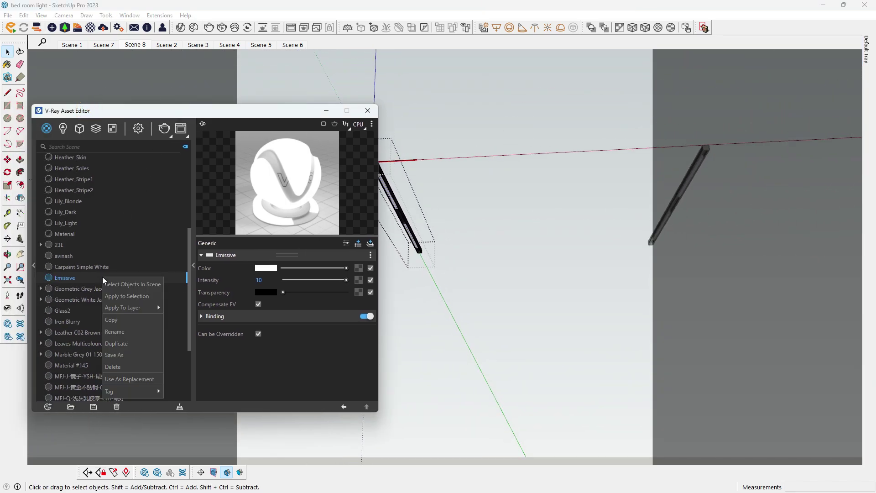
pyautogui.click(118, 296)
pyautogui.moveTo(268, 111); pyautogui.dragTo(158, 126)
# Open a round ceiling downlight group and select its glowing face
pyautogui.scroll(-5, 343, 232)
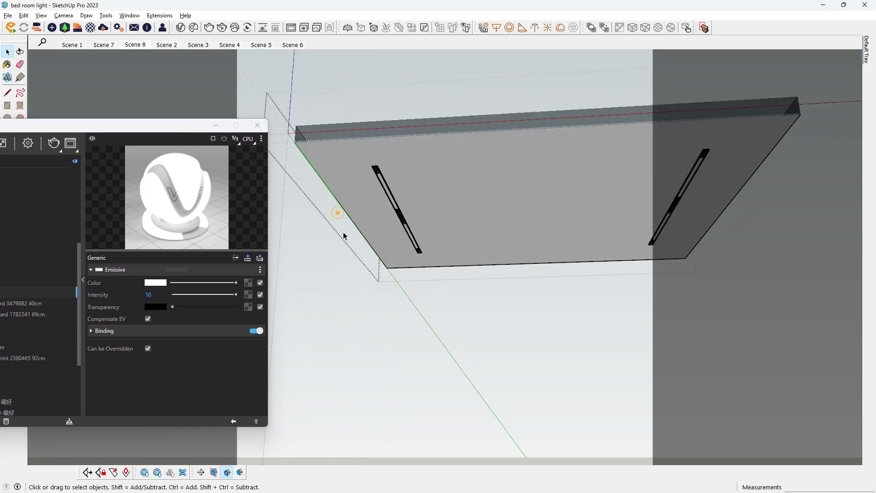
pyautogui.scroll(-5, 410, 219)
pyautogui.scroll(5, 417, 221)
pyautogui.scroll(3, 417, 221)
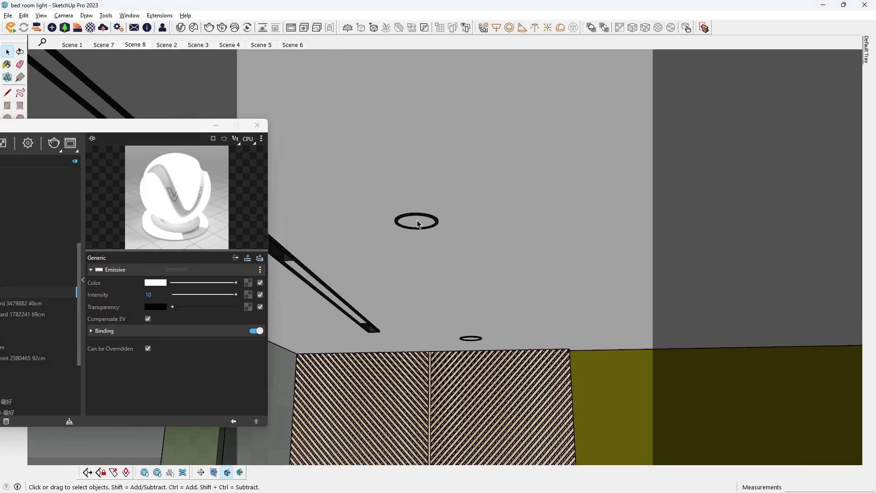
pyautogui.doubleClick(417, 222)
pyautogui.scroll(2, 417, 222)
pyautogui.click(418, 225)
pyautogui.moveTo(418, 225)
pyautogui.mouseDown(button='middle')
pyautogui.moveTo(372, 233)
pyautogui.moveTo(402, 231)
pyautogui.mouseUp(button='middle')
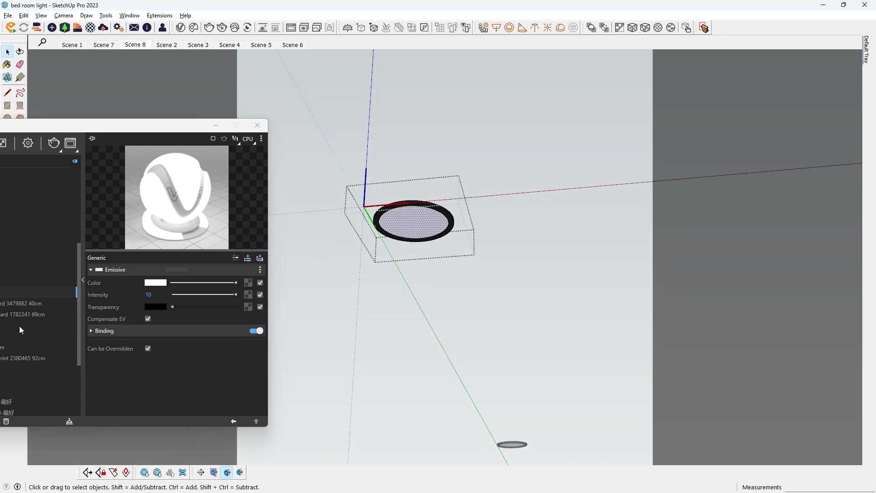
# Apply the Emissive material to the selected downlight face
pyautogui.rightClick(31, 291)
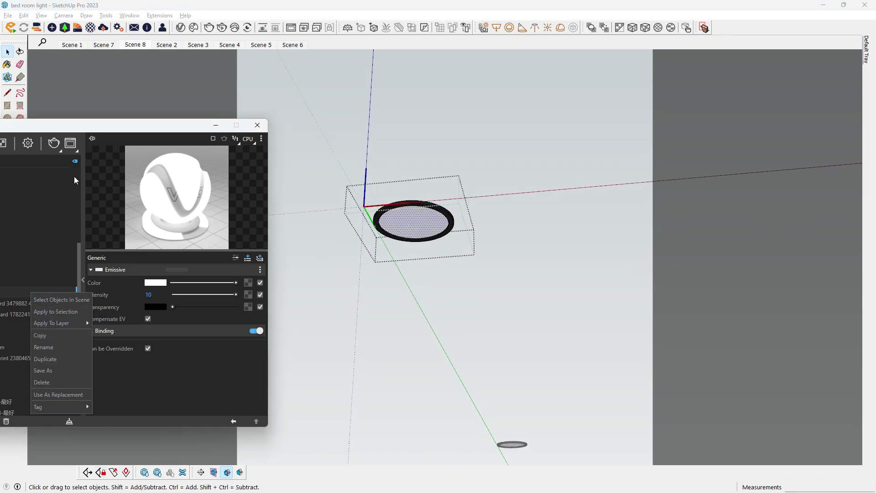
pyautogui.moveTo(90, 129); pyautogui.dragTo(264, 119)
pyautogui.rightClick(157, 281)
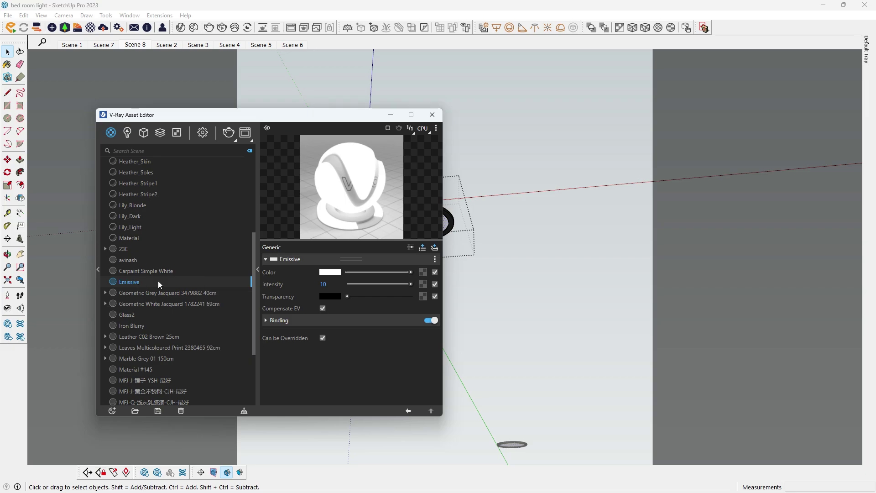
pyautogui.click(176, 303)
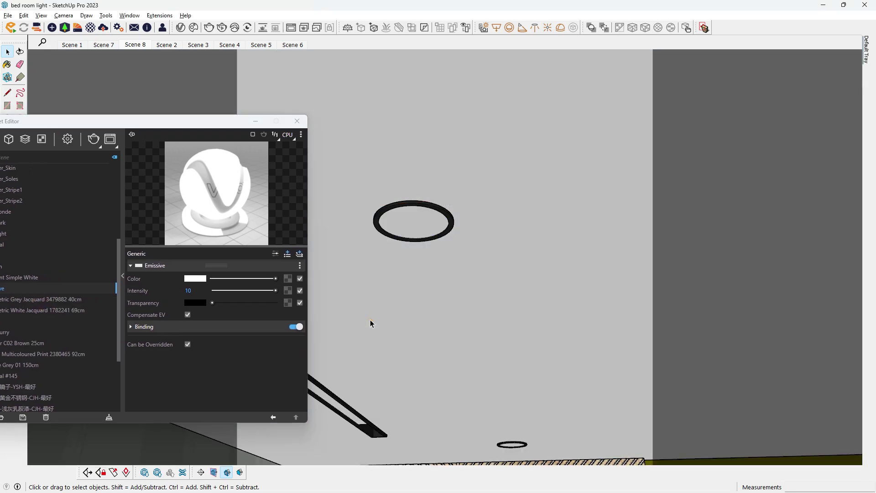
# Collapse the material settings panel and return to the Scene 8 bed-wall view
pyautogui.scroll(-3, 456, 237)
pyautogui.scroll(-3, 410, 260)
pyautogui.scroll(-2, 392, 269)
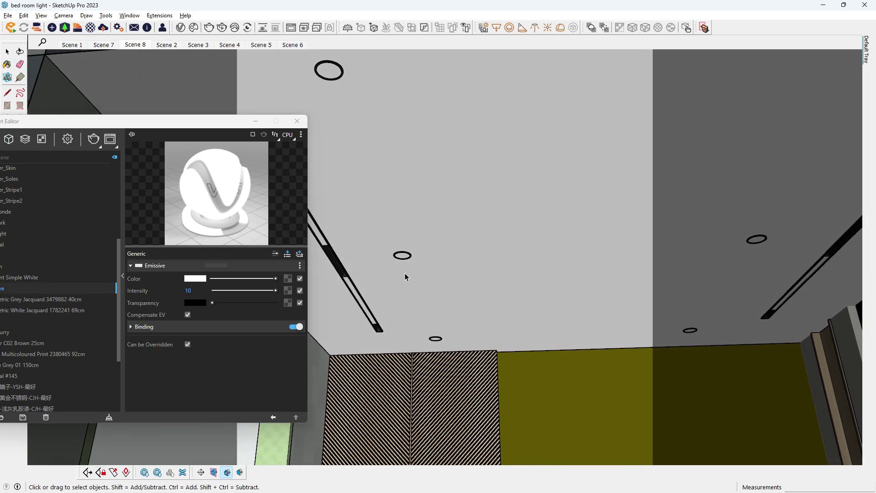
pyautogui.click(122, 276)
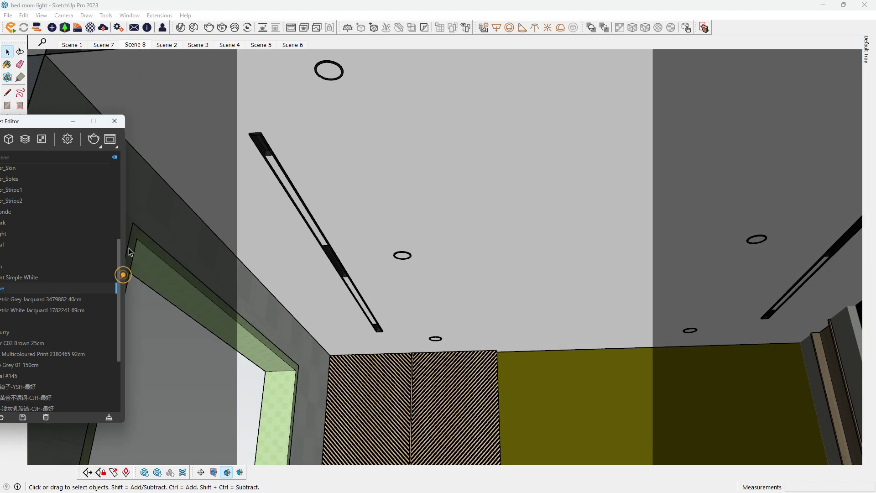
pyautogui.moveTo(46, 123); pyautogui.dragTo(101, 124)
pyautogui.click(135, 47)
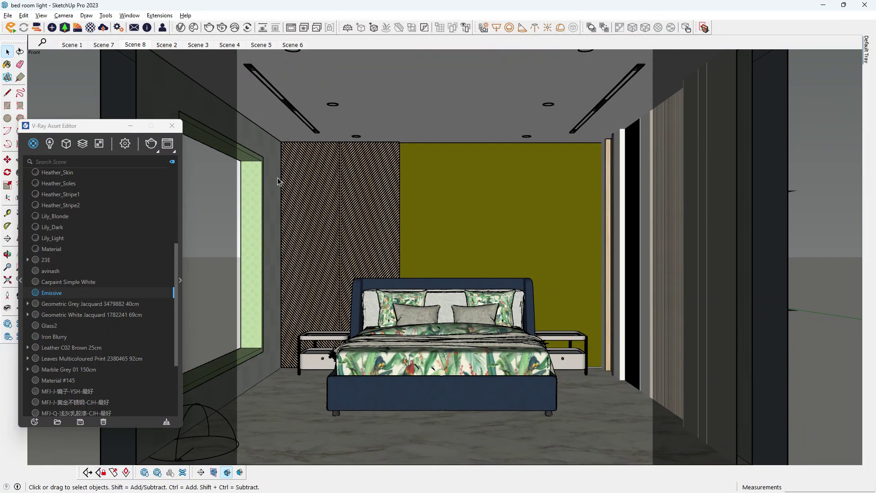
# Render the Scene 8 view in V-Ray and maximize the Frame Buffer
pyautogui.click(209, 27)
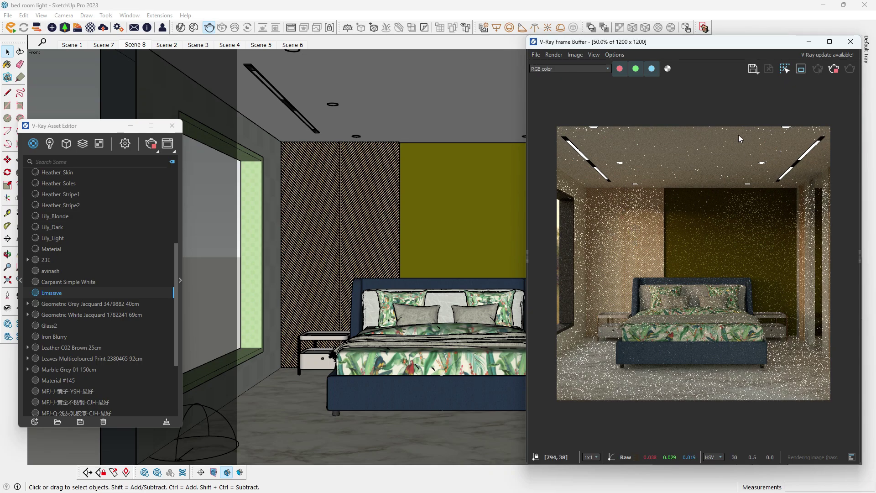
pyautogui.click(829, 42)
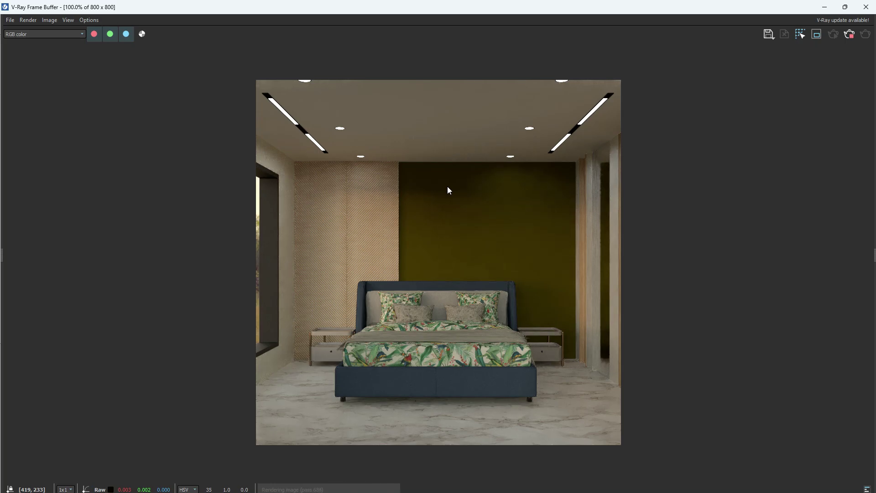
# In the Frame Buffer LightMix, switch the Dome Light off and back on, then hide Layers
pyautogui.click(816, 34)
pyautogui.click(818, 106)
pyautogui.click(766, 245)
pyautogui.click(765, 247)
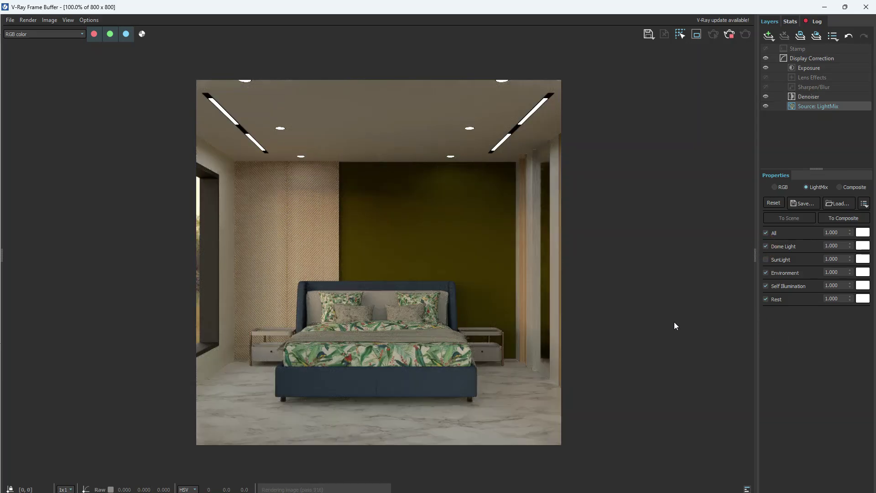
pyautogui.click(754, 254)
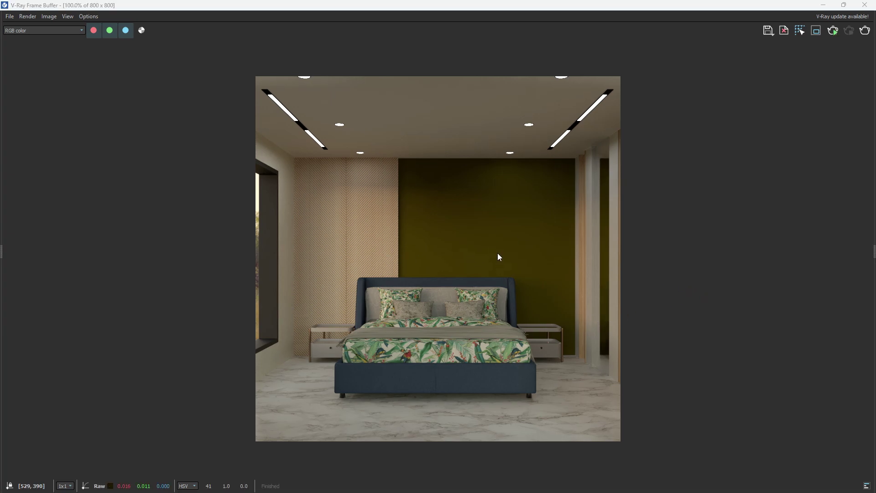
# Turn the Dome Light off in the VFB LightMix, and toggle Self Illumination and SunLight to compare
pyautogui.click(872, 252)
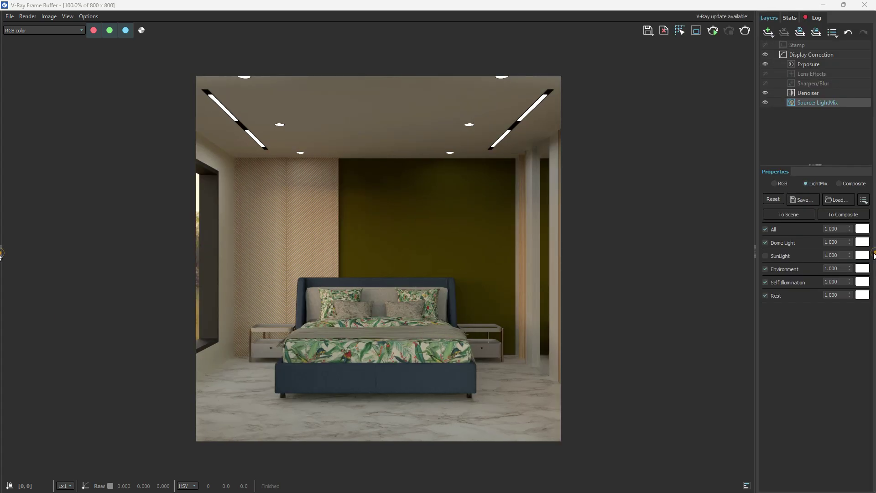
pyautogui.click(766, 243)
pyautogui.click(765, 242)
pyautogui.click(769, 242)
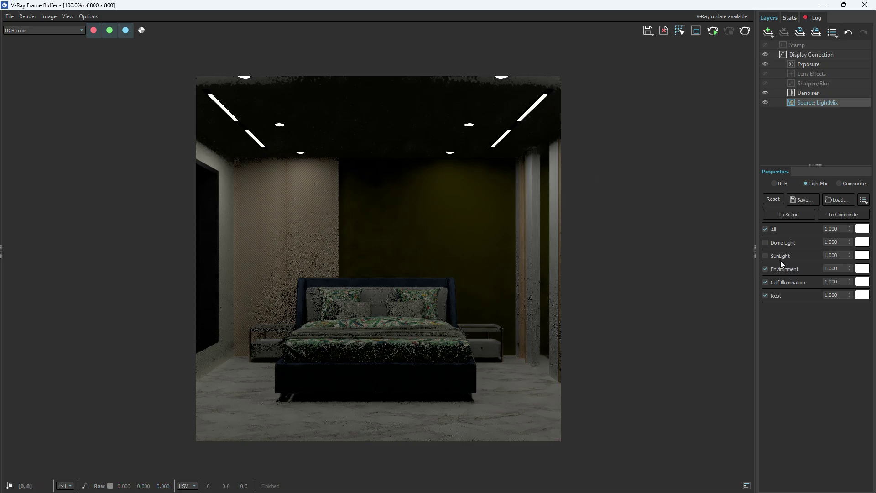
pyautogui.click(766, 282)
pyautogui.click(766, 255)
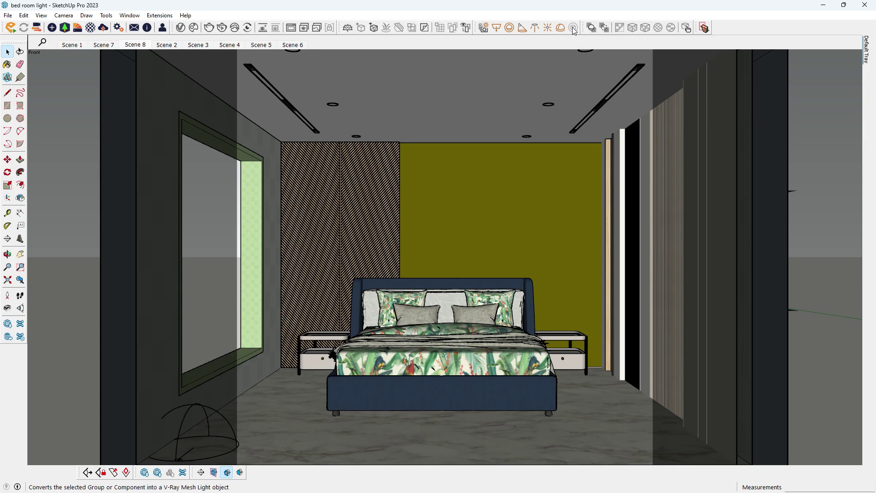
# Toggle a V-Ray toolbar off, then show the V-Ray Lights toolbar again
pyautogui.rightClick(523, 35)
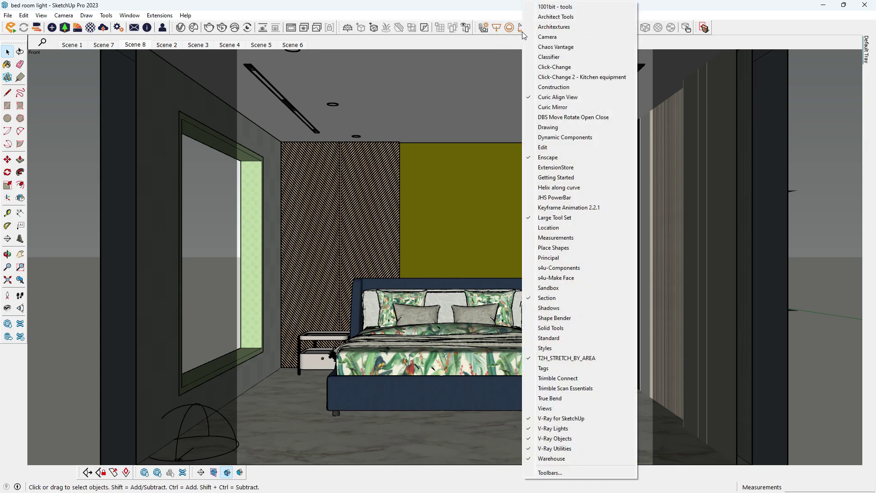
pyautogui.click(556, 429)
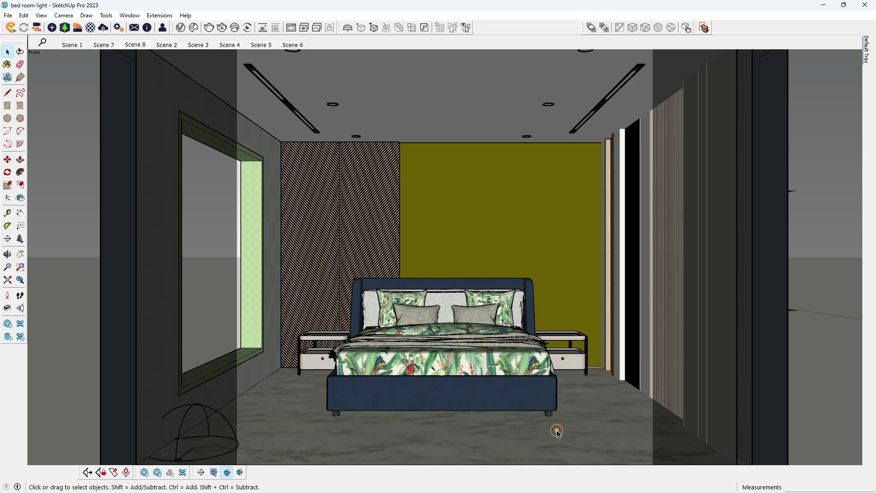
pyautogui.rightClick(506, 33)
pyautogui.click(511, 432)
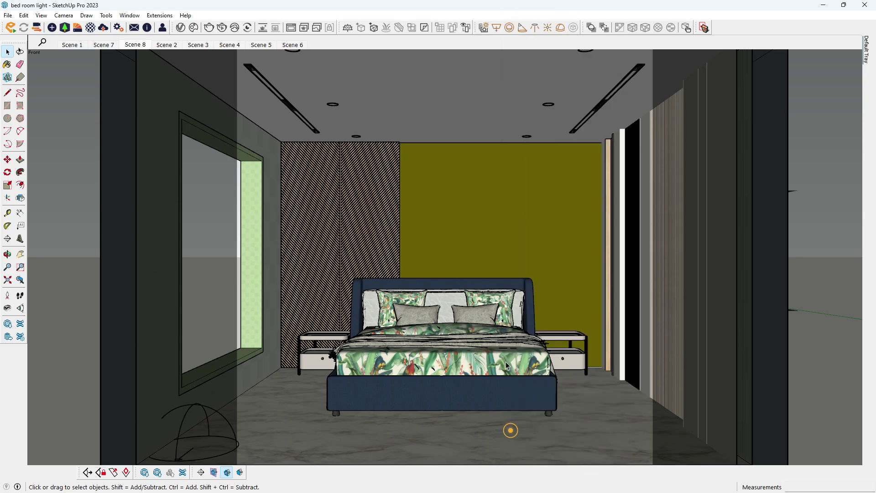
# Start an IES light and browse Desktop > New folder (3) > ies-lights-pack for profiles
pyautogui.click(536, 29)
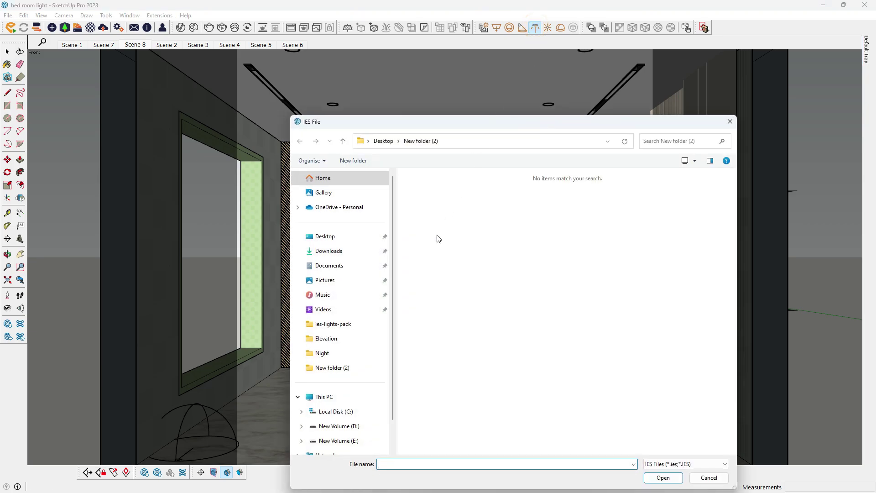
pyautogui.click(326, 236)
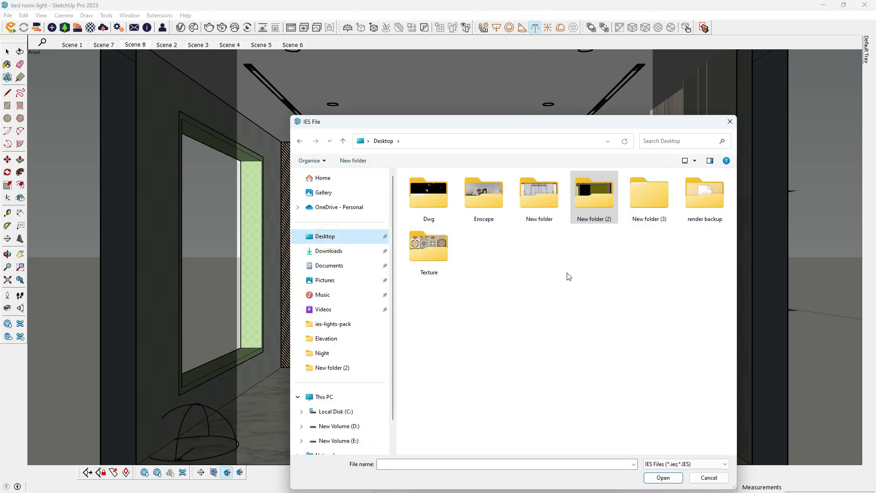
pyautogui.click(566, 273)
pyautogui.doubleClick(658, 200)
pyautogui.doubleClick(447, 191)
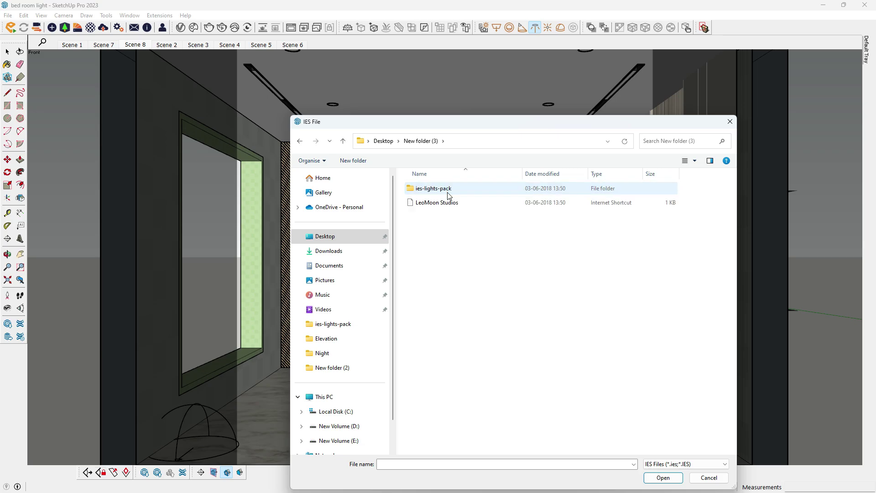
pyautogui.doubleClick(439, 189)
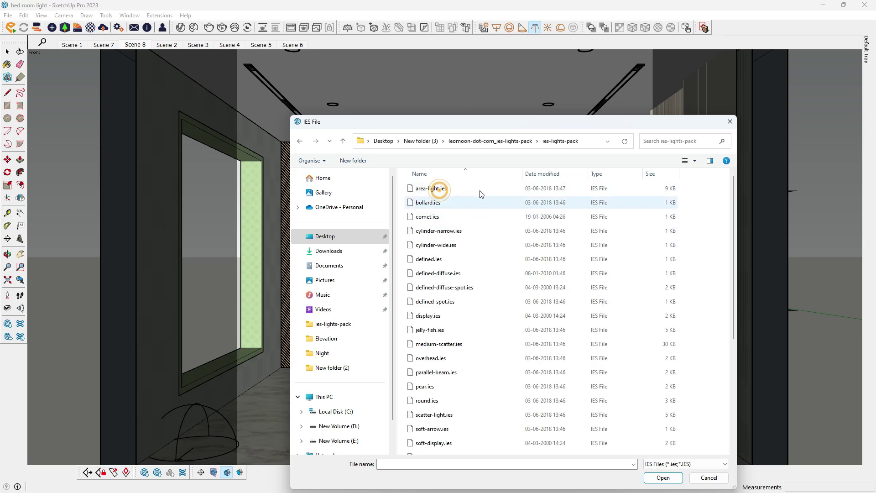
pyautogui.moveTo(486, 131); pyautogui.dragTo(360, 74)
pyautogui.keyDown('ctrl'); pyautogui.scroll(2, 354, 207); pyautogui.keyUp('ctrl')
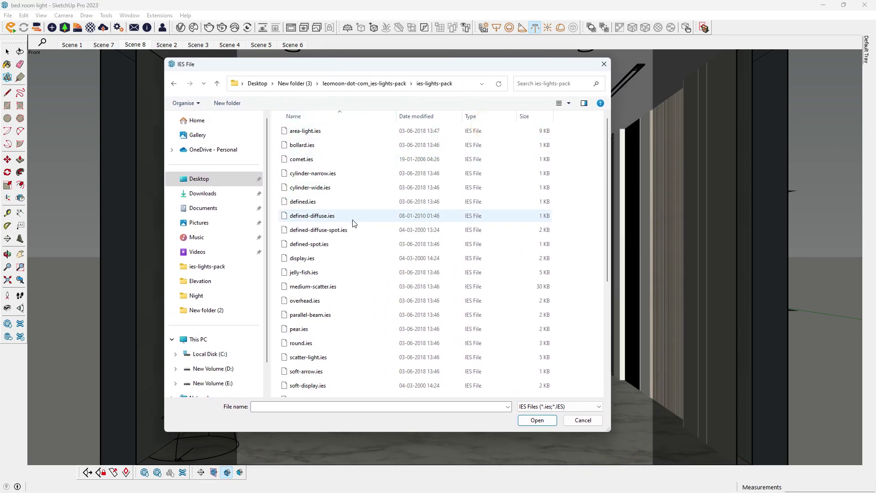
pyautogui.keyDown('ctrl'); pyautogui.scroll(1, 360, 246); pyautogui.keyUp('ctrl')
pyautogui.keyDown('ctrl'); pyautogui.scroll(1, 366, 254); pyautogui.keyUp('ctrl')
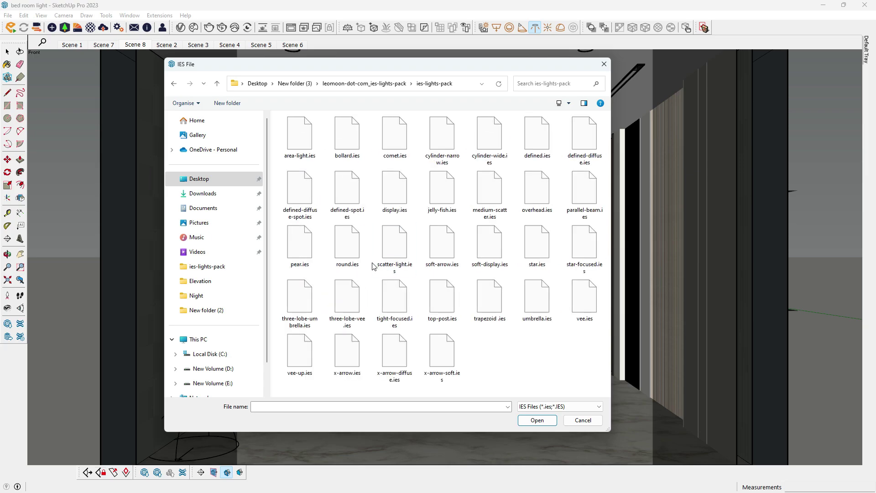
pyautogui.keyDown('ctrl'); pyautogui.scroll(-1, 470, 316); pyautogui.keyUp('ctrl')
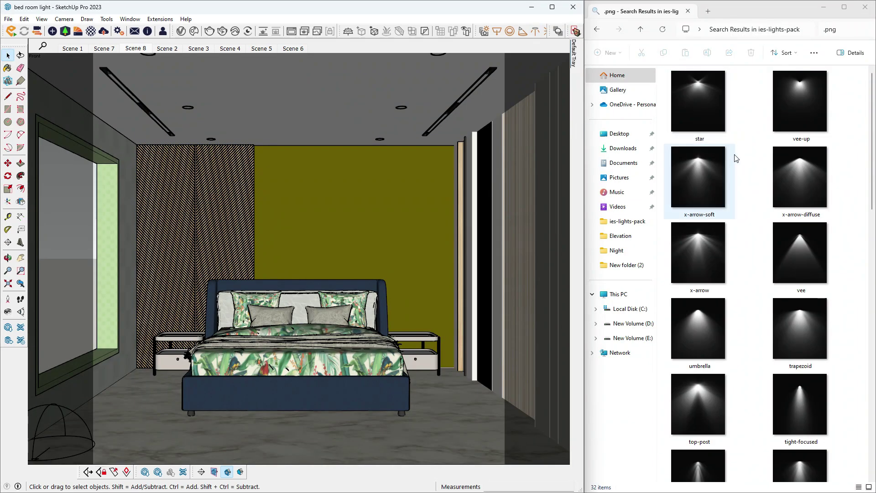
# Start a new IES light, browse to the leomoon ies-lights-pack folder, and compare the Explorer thumbnails
pyautogui.click(739, 133)
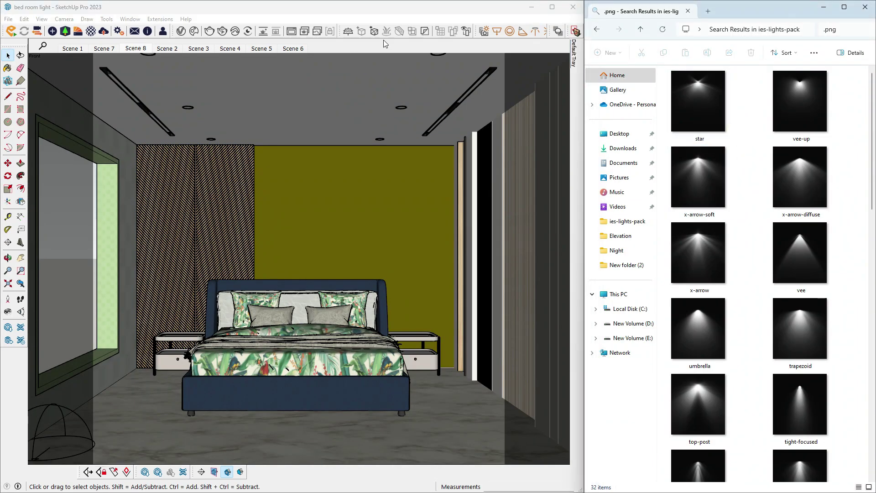
pyautogui.click(535, 31)
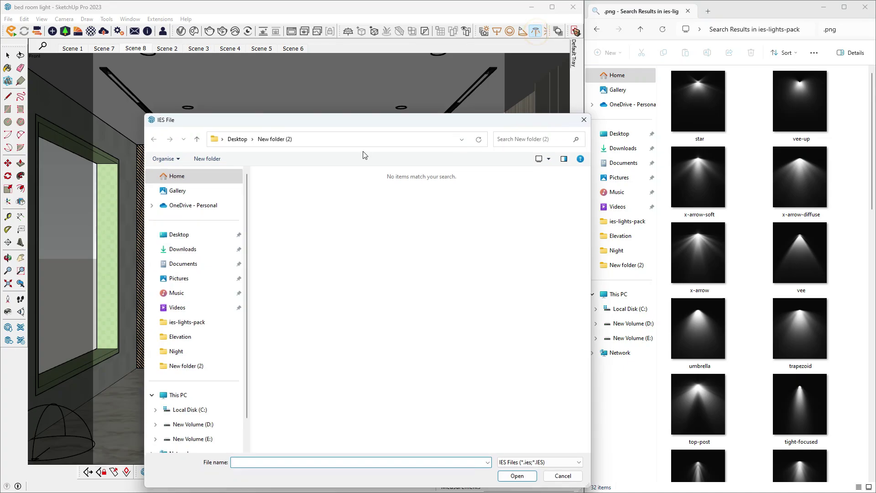
pyautogui.click(118, 183)
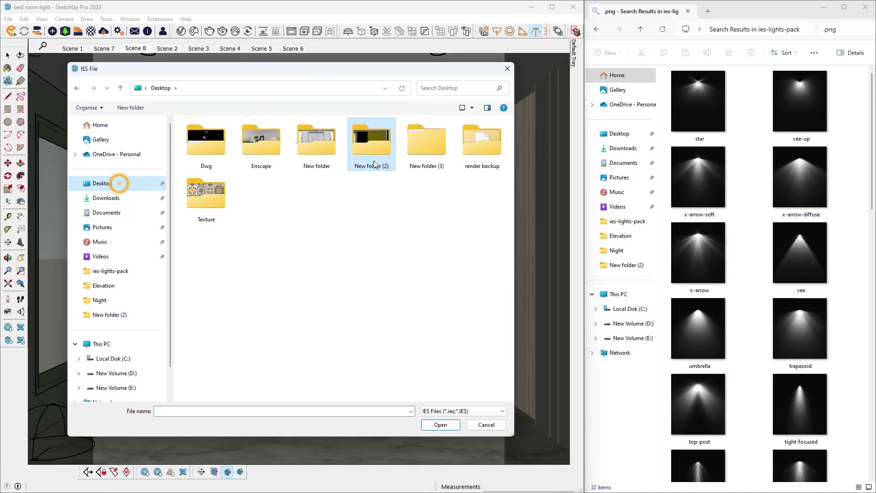
pyautogui.doubleClick(433, 142)
pyautogui.doubleClick(223, 135)
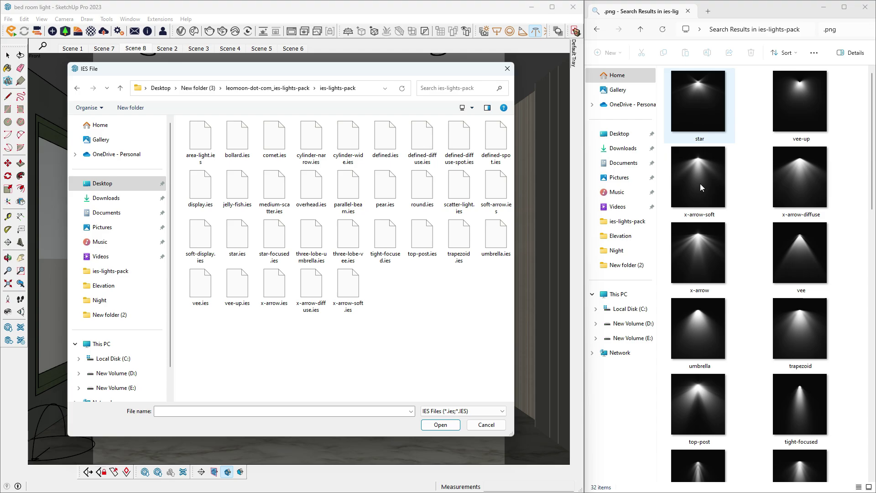
pyautogui.scroll(-4, 696, 344)
pyautogui.scroll(-3, 699, 346)
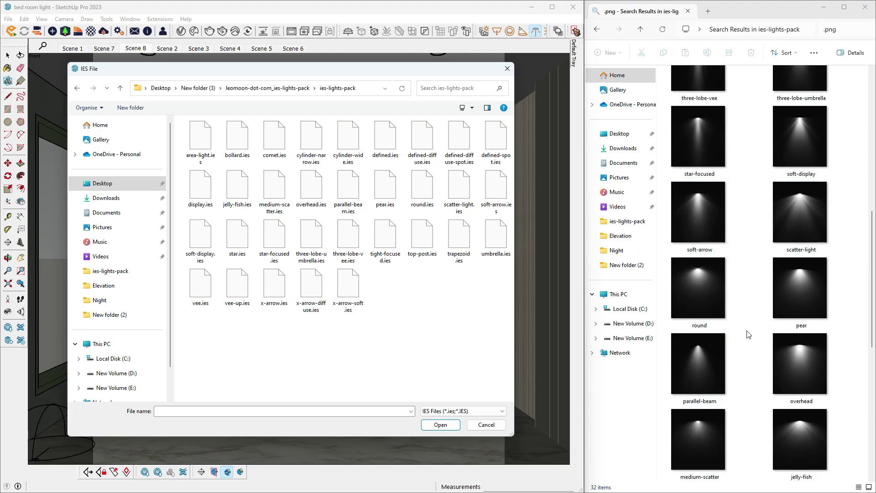
pyautogui.scroll(-5, 730, 323)
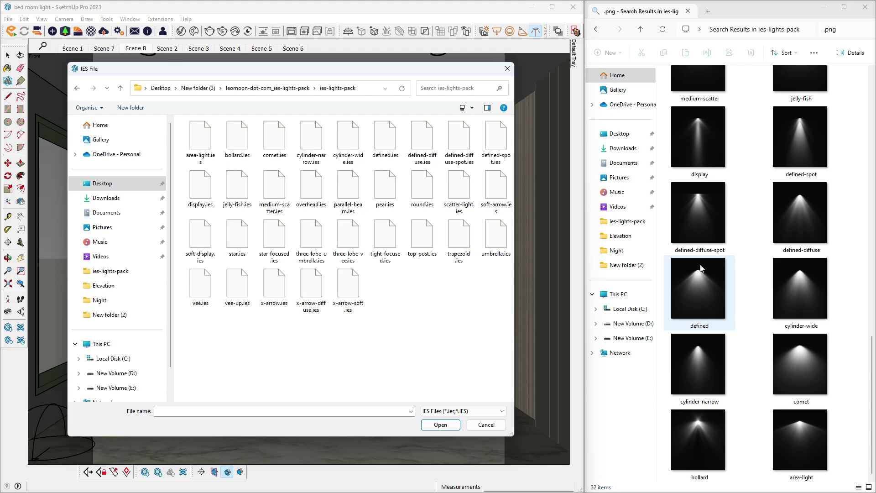
pyautogui.scroll(3, 705, 273)
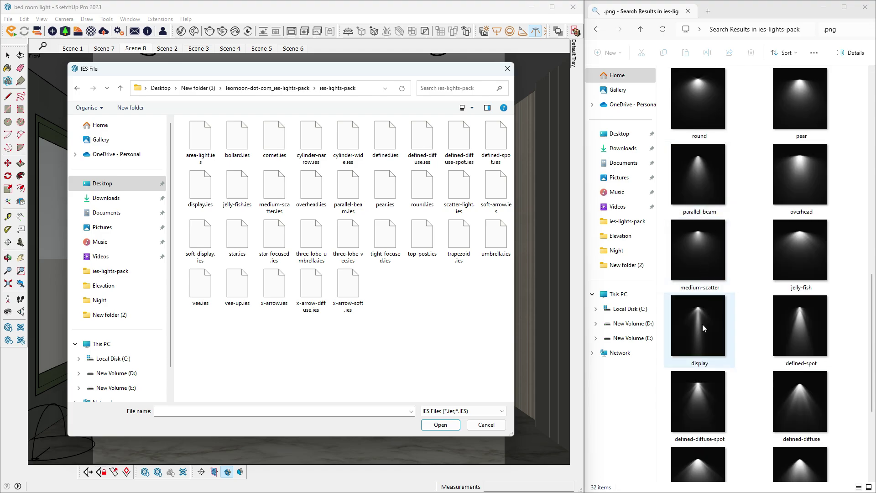
# Pick defined-spot.ies from the defined profiles and load it for the new light
pyautogui.click(800, 337)
pyautogui.click(404, 344)
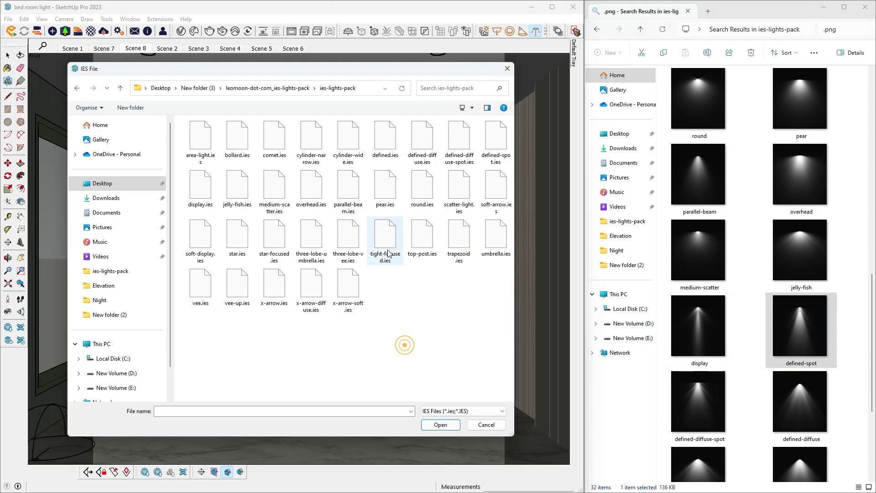
pyautogui.click(358, 328)
pyautogui.press('d')
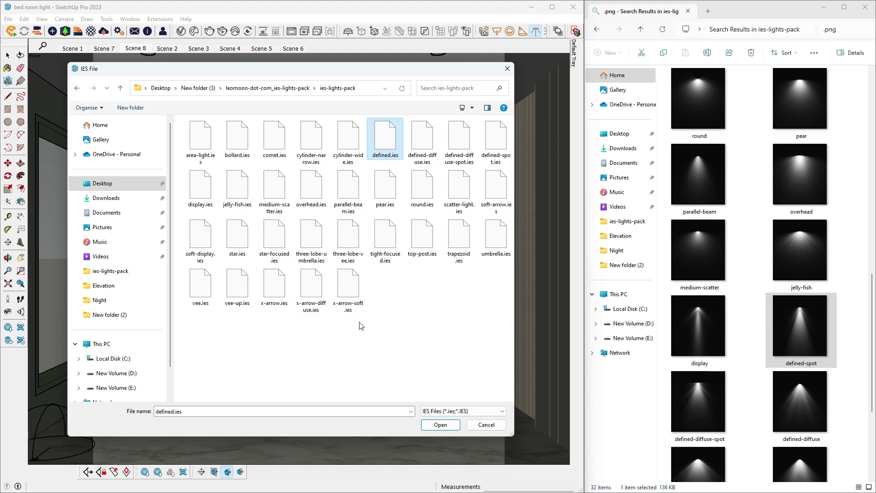
pyautogui.press('d')
pyautogui.press('d')
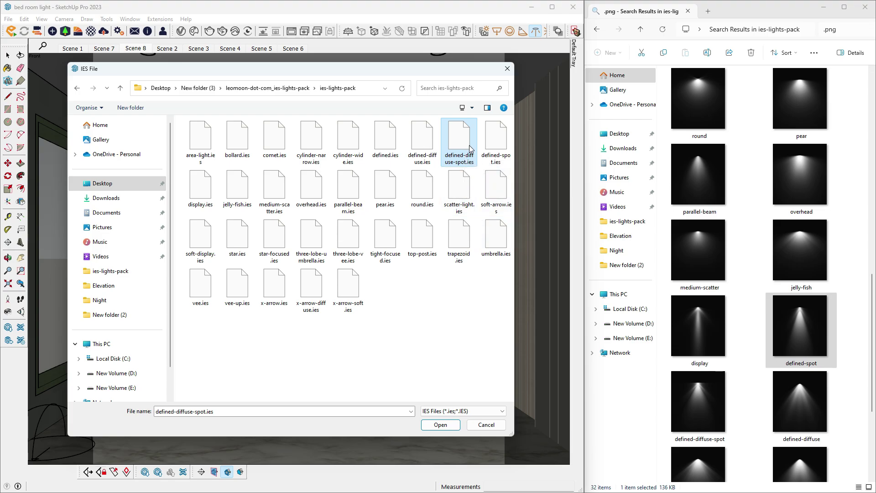
pyautogui.keyDown('ctrl'); pyautogui.scroll(1, 470, 148); pyautogui.keyUp('ctrl')
pyautogui.keyDown('ctrl'); pyautogui.scroll(1, 470, 148); pyautogui.keyUp('ctrl')
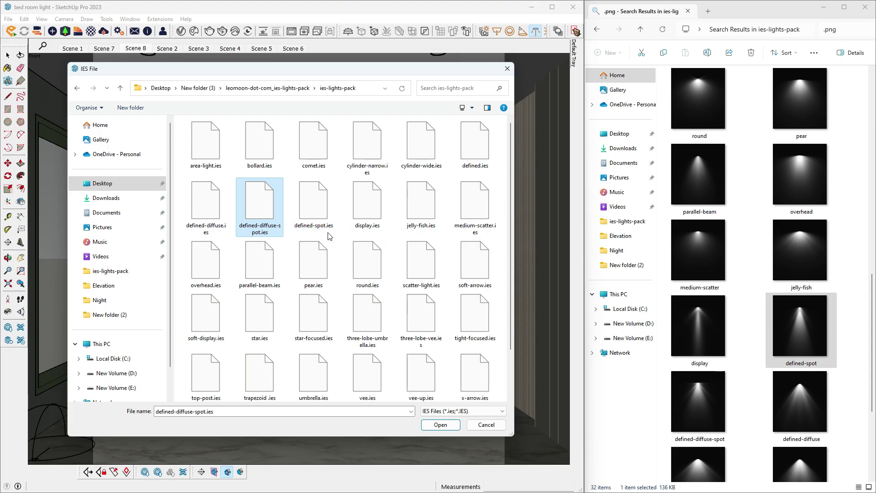
pyautogui.click(318, 201)
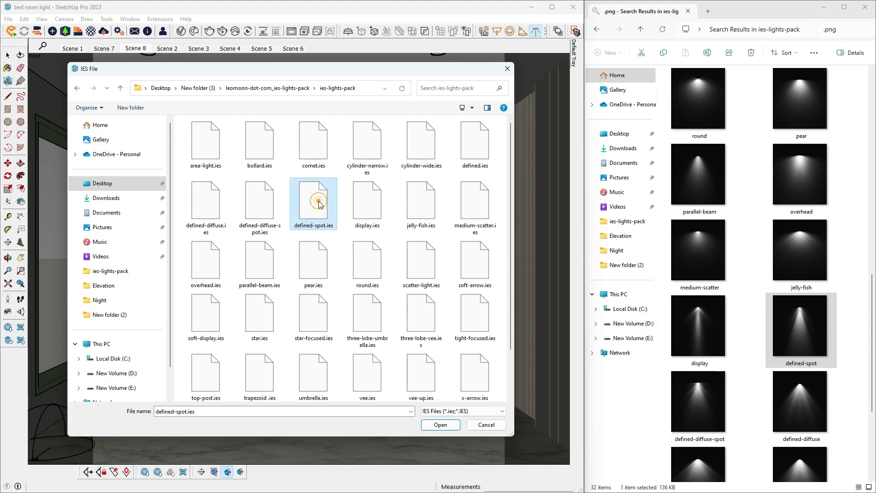
pyautogui.click(453, 425)
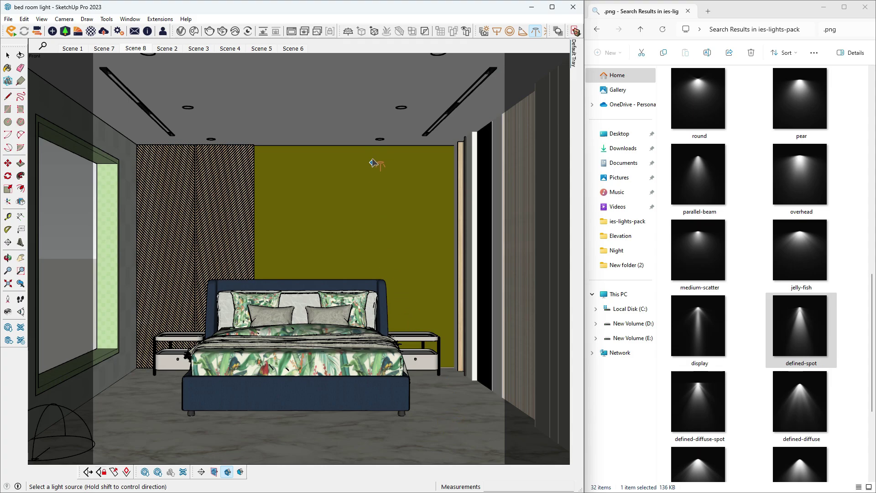
# Place the IES light at the round ceiling downlight ring and orbit to view it from below
pyautogui.scroll(3, 373, 163)
pyautogui.scroll(3, 365, 122)
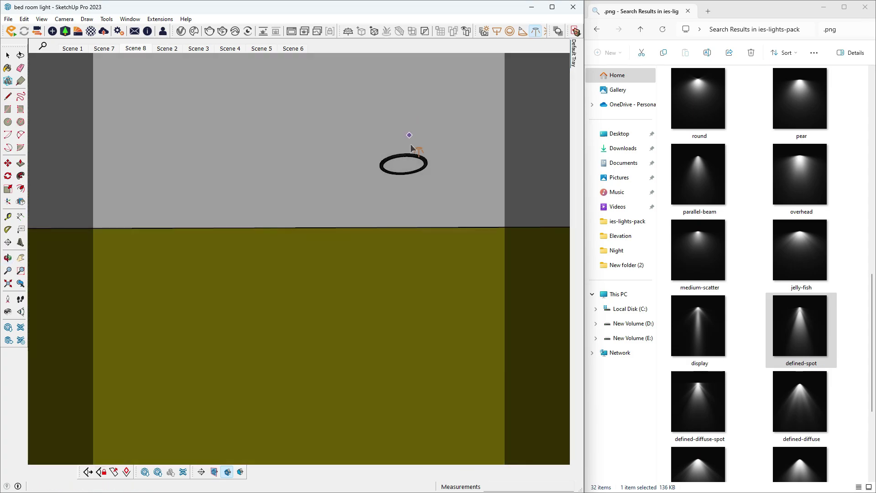
pyautogui.scroll(2, 406, 180)
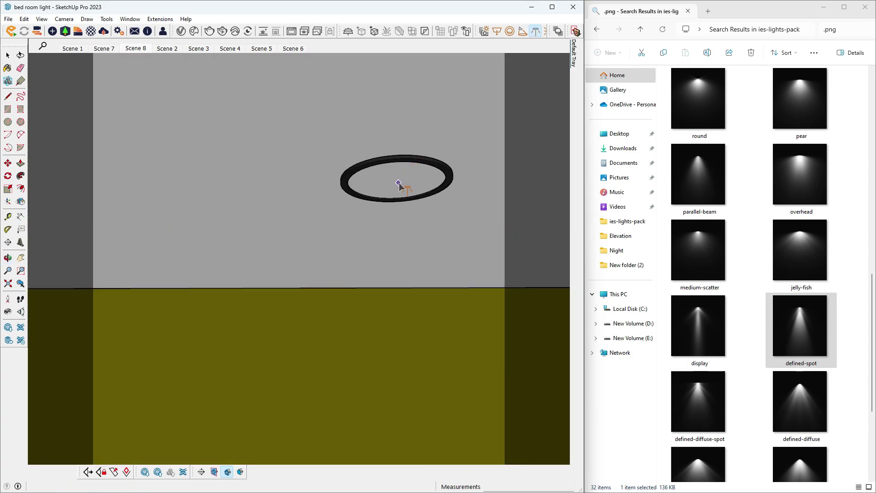
pyautogui.click(398, 185)
pyautogui.press('space')
pyautogui.moveTo(392, 214)
pyautogui.mouseDown(button='middle')
pyautogui.moveTo(393, 229)
pyautogui.moveTo(369, 205)
pyautogui.mouseUp(button='middle')
# Select the new IES light and orbit around to check its position under the ring
pyautogui.click(369, 205)
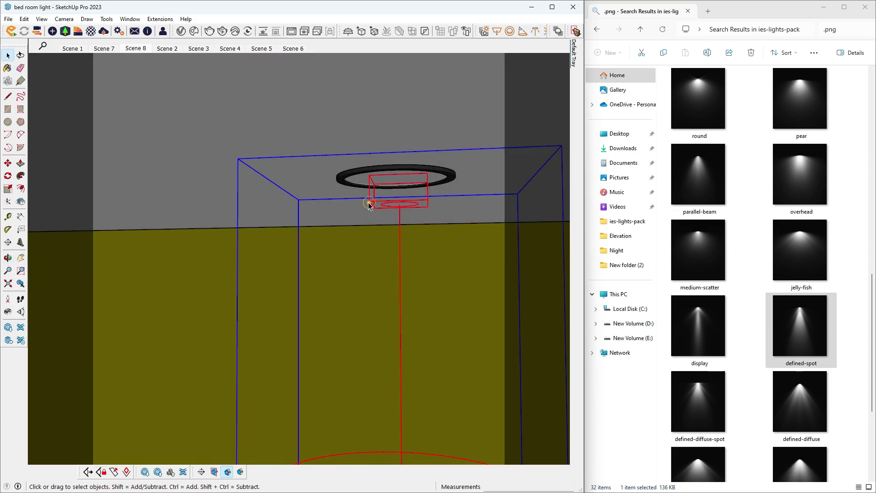
pyautogui.press('m')
pyautogui.scroll(2, 370, 164)
pyautogui.scroll(2, 370, 162)
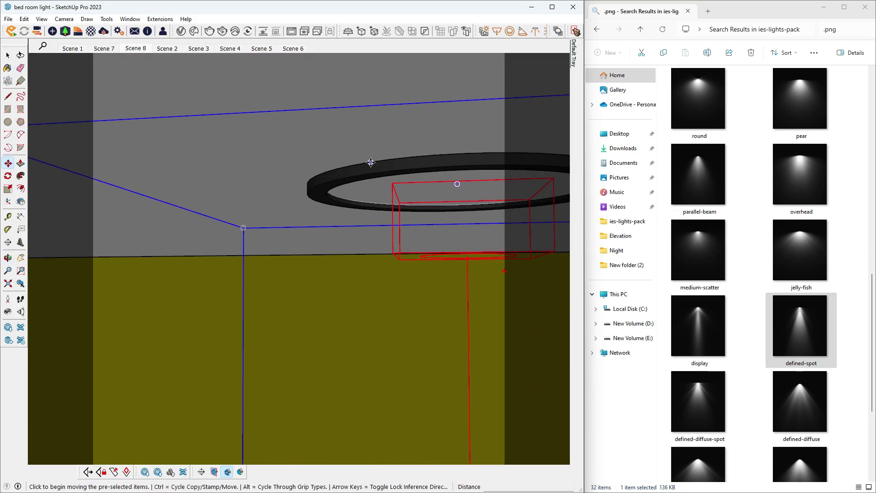
pyautogui.scroll(-1, 370, 163)
pyautogui.scroll(-2, 368, 176)
pyautogui.moveTo(367, 175)
pyautogui.mouseDown(button='middle')
pyautogui.moveTo(336, 240)
pyautogui.moveTo(348, 213)
pyautogui.moveTo(368, 232)
pyautogui.moveTo(346, 147)
pyautogui.mouseUp(button='middle')
pyautogui.scroll(-5, 331, 174)
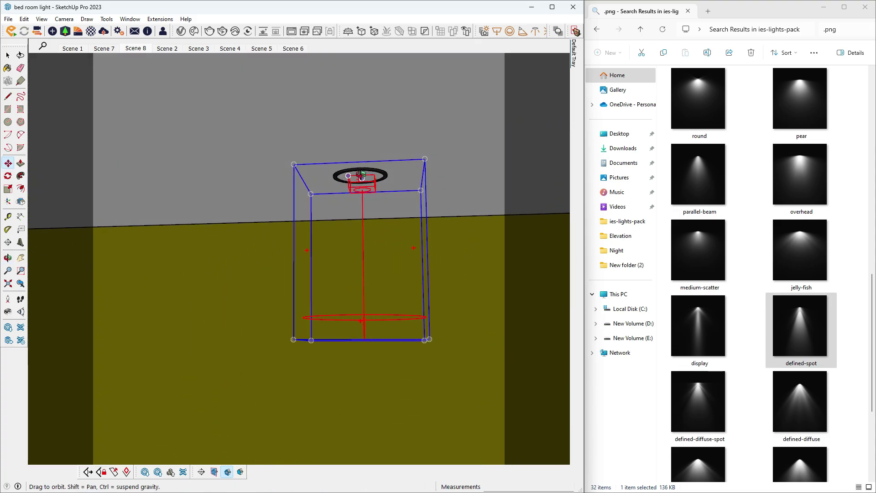
pyautogui.scroll(3, 358, 163)
pyautogui.scroll(2, 358, 163)
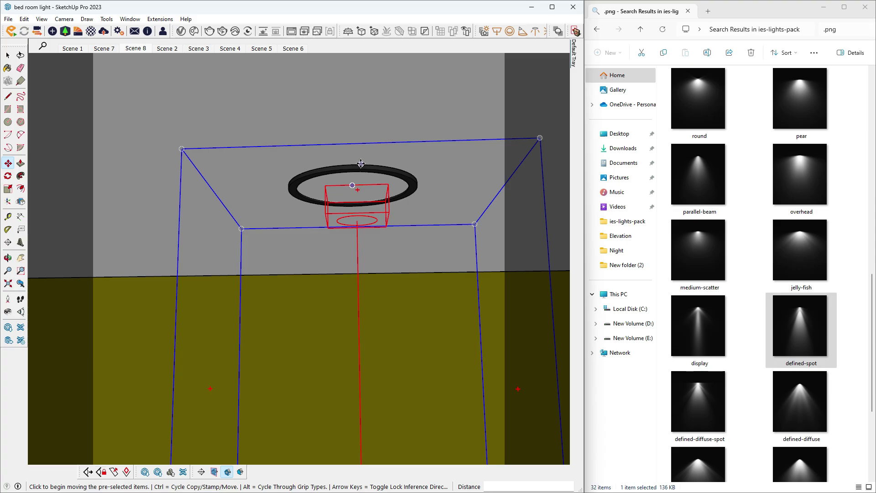
pyautogui.moveTo(362, 164); pyautogui.dragTo(340, 226, button='middle')
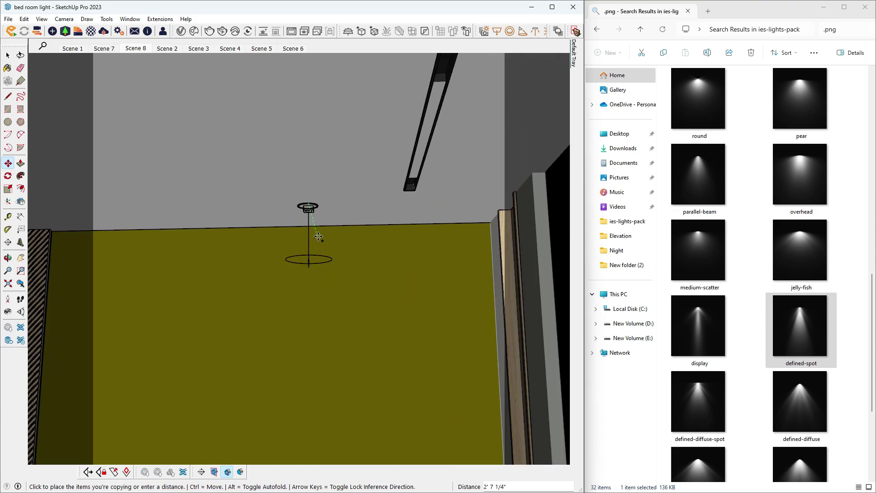
pyautogui.press('m')
pyautogui.scroll(3, 313, 150)
pyautogui.scroll(3, 313, 150)
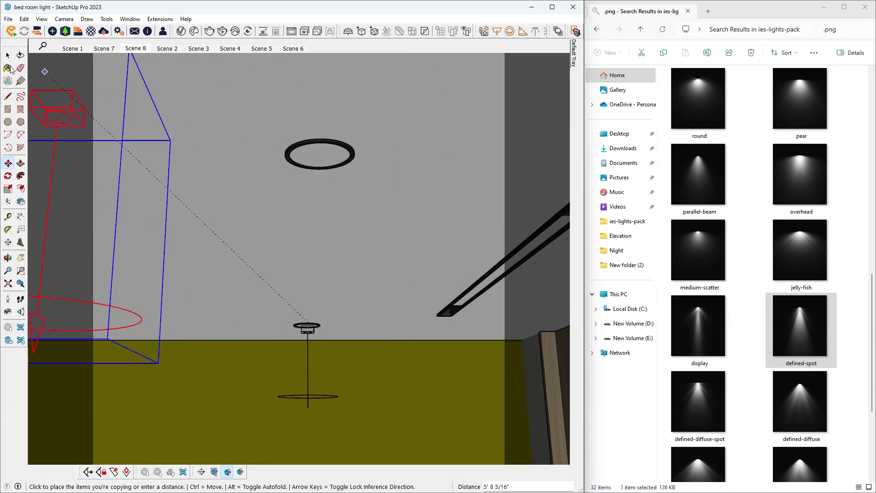
# Select the pendant downlight and open its component for editing to hold the light
pyautogui.click(9, 55)
pyautogui.click(307, 325)
pyautogui.scroll(2, 305, 341)
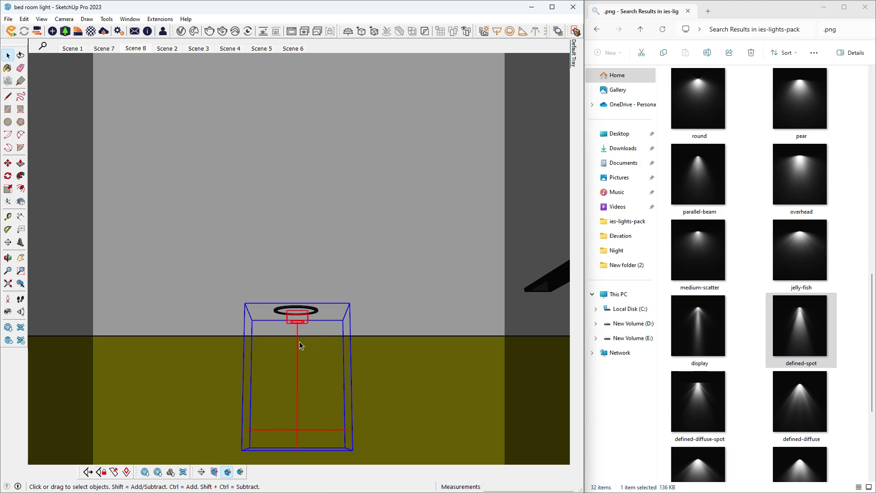
pyautogui.click(299, 341)
pyautogui.doubleClick(295, 309)
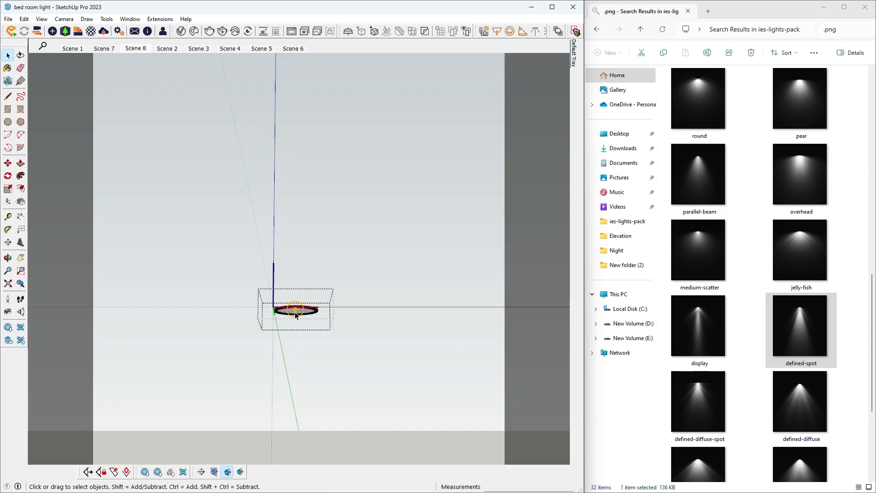
pyautogui.press('m')
pyautogui.scroll(2, 296, 312)
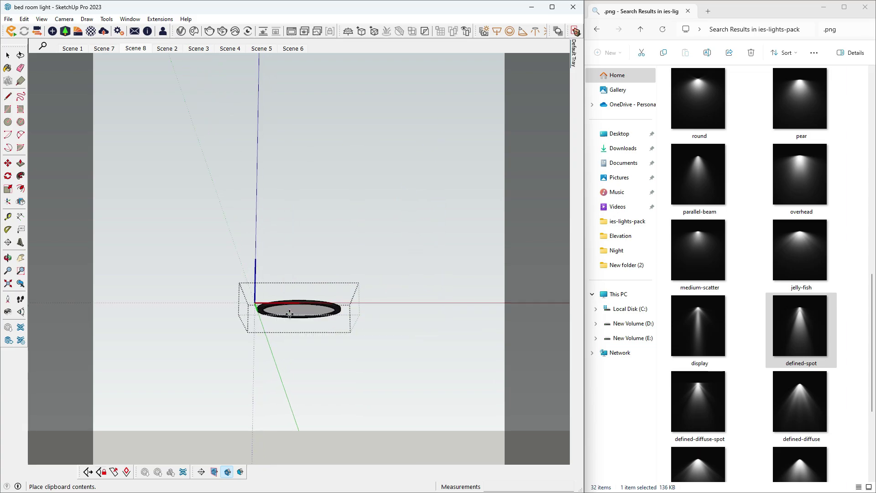
pyautogui.scroll(2, 296, 312)
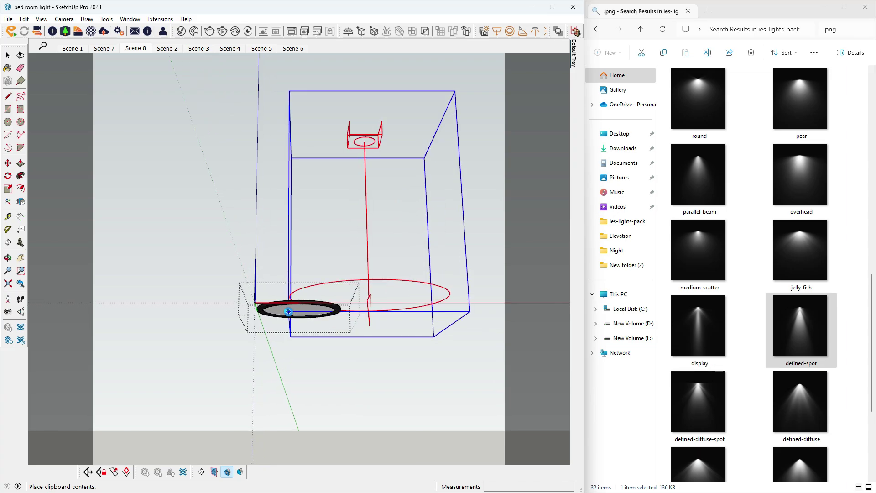
# Move the IES light onto the downlight ring, just beneath it, and return to Scene 8
pyautogui.click(364, 129)
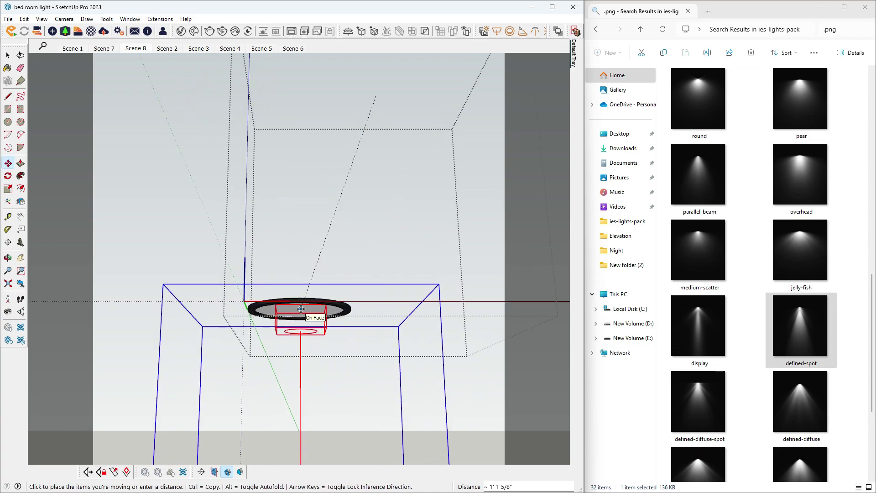
pyautogui.click(307, 313)
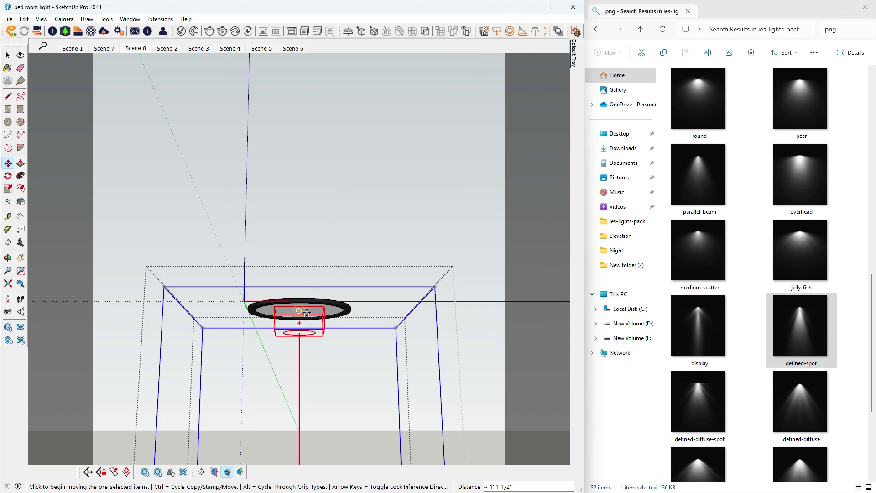
pyautogui.moveTo(306, 313); pyautogui.dragTo(210, 337, button='middle')
pyautogui.scroll(5, 285, 301)
pyautogui.click(286, 300)
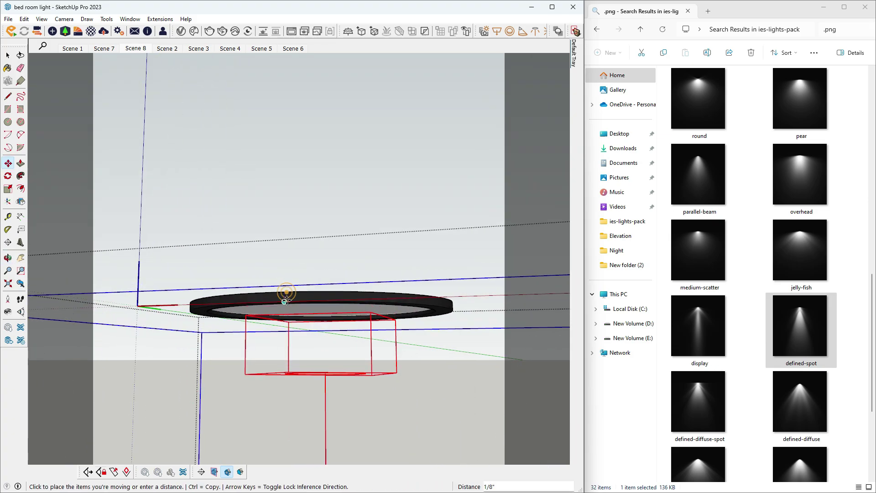
pyautogui.click(8, 54)
pyautogui.click(134, 49)
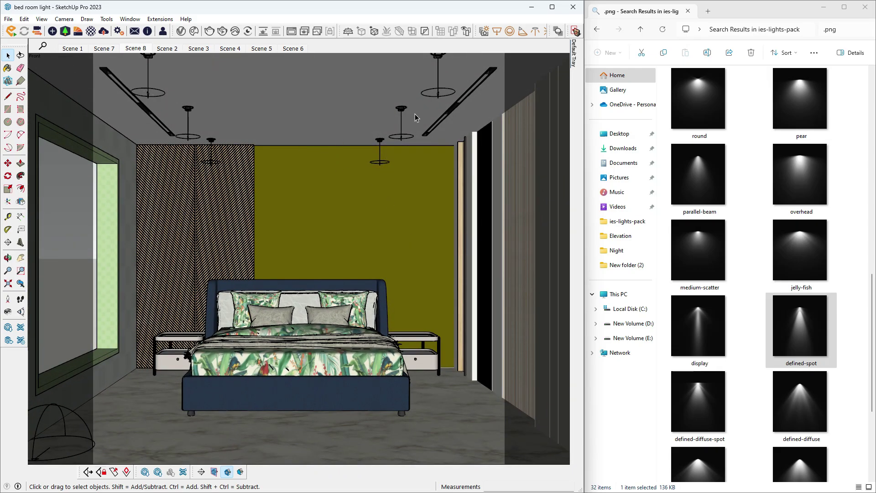
# Open the linear ceiling strip component and paste the IES light near its end
pyautogui.scroll(2, 398, 114)
pyautogui.scroll(5, 443, 126)
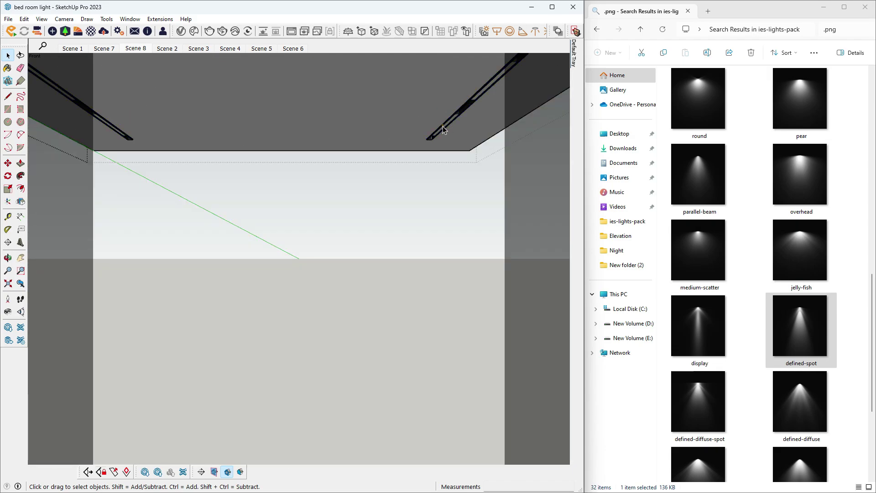
pyautogui.scroll(3, 443, 126)
pyautogui.click(443, 126)
pyautogui.doubleClick(443, 126)
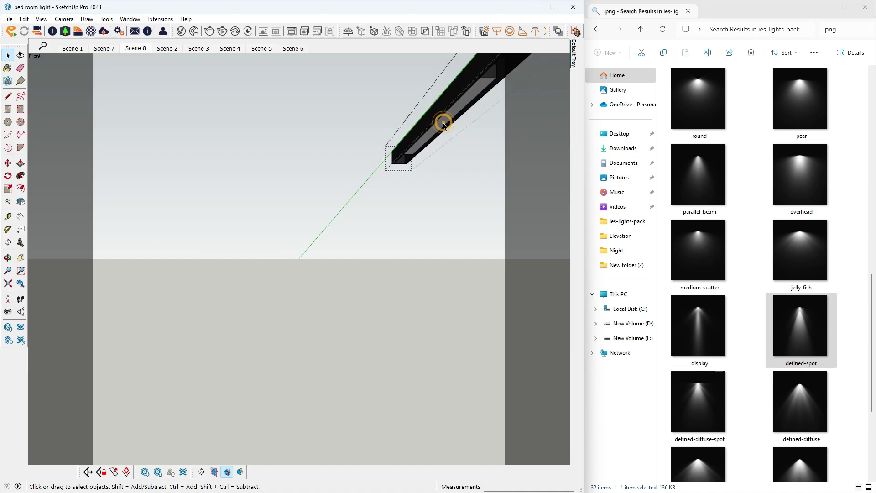
pyautogui.hotkey('ctrl', 'v')
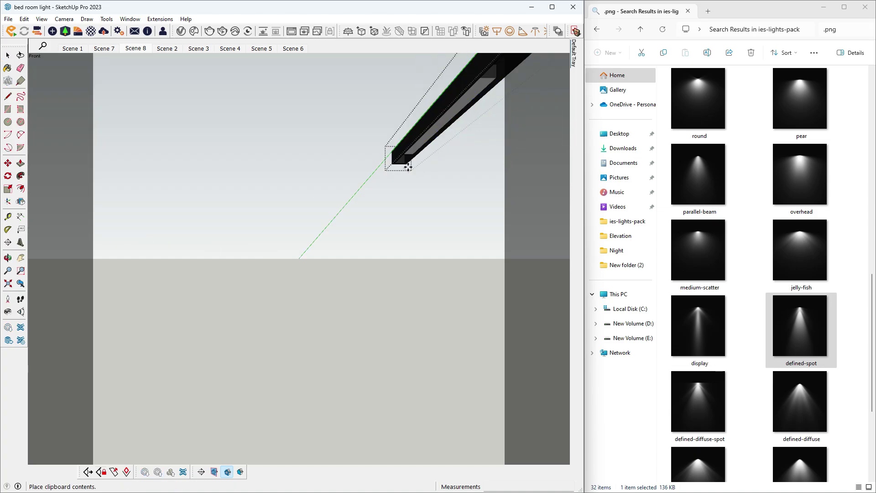
pyautogui.click(432, 83)
# Move the pasted light to the strip's end with a typed distance of 1, setting its final position
pyautogui.press('m')
pyautogui.click(431, 83)
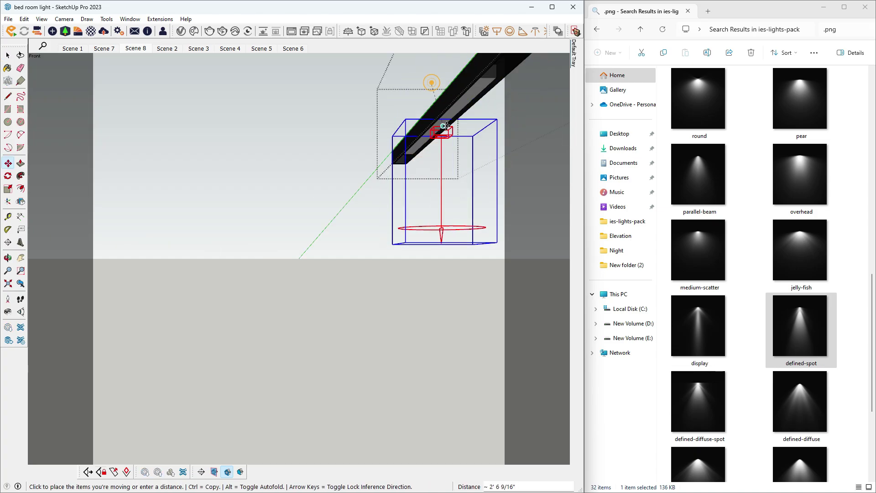
pyautogui.moveTo(443, 126); pyautogui.dragTo(430, 113, button='middle')
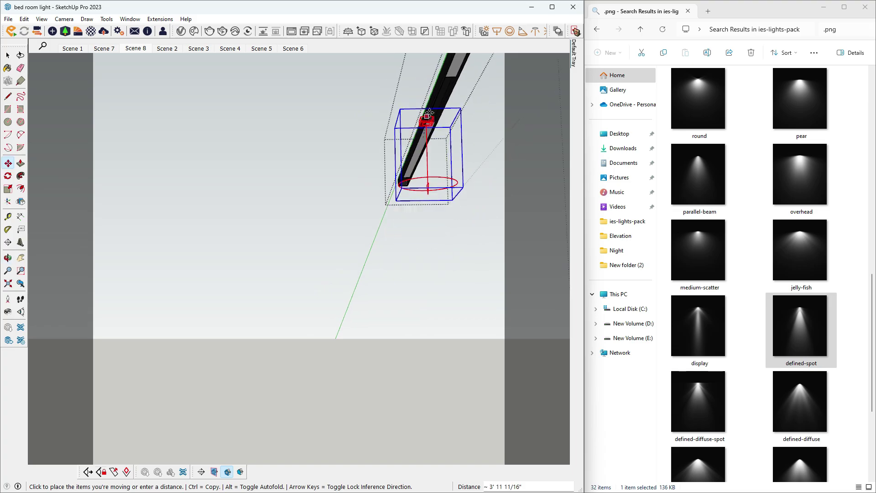
pyautogui.scroll(2, 429, 112)
pyautogui.scroll(2, 429, 119)
pyautogui.click(431, 144)
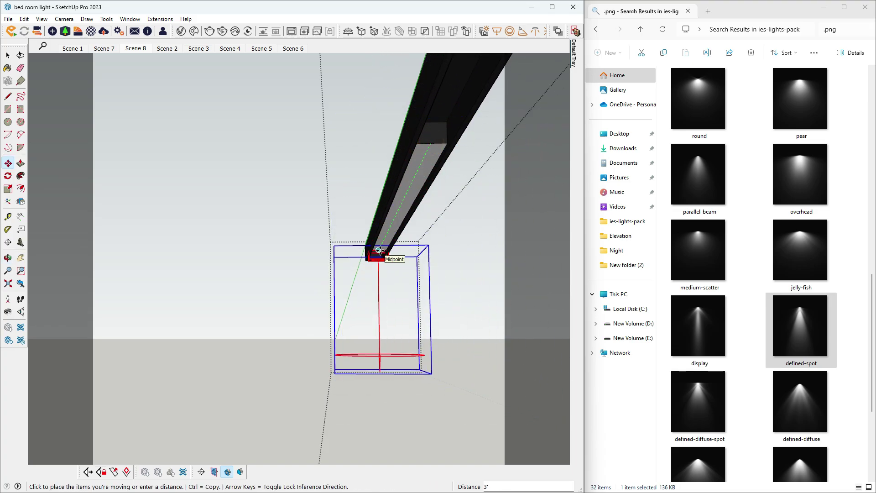
pyautogui.write('18')
pyautogui.press('Return')
pyautogui.scroll(2, 379, 250)
pyautogui.moveTo(379, 250)
pyautogui.mouseDown(button='middle')
pyautogui.moveTo(374, 223)
pyautogui.moveTo(383, 217)
pyautogui.mouseUp(button='middle')
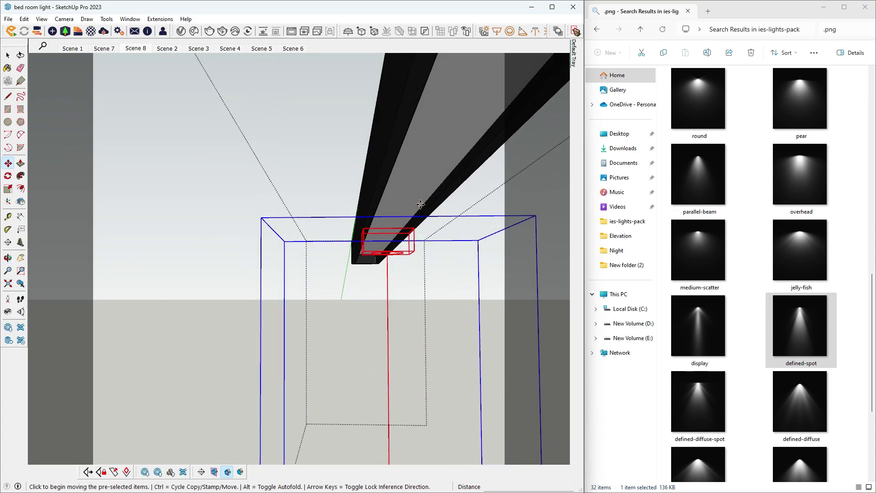
pyautogui.click(420, 204)
pyautogui.press('space')
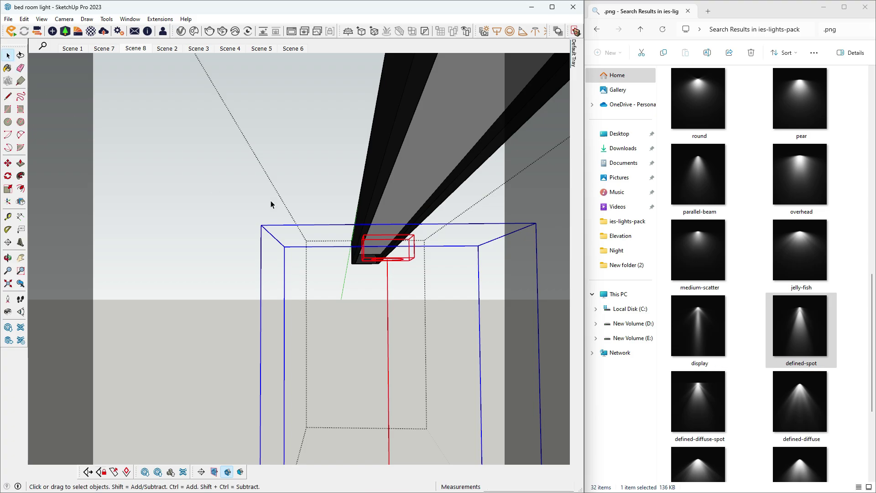
# Ctrl-copy the IES light 4' 6" along the strip, then return to Scene 8
pyautogui.scroll(-3, 271, 204)
pyautogui.moveTo(270, 204); pyautogui.dragTo(372, 197, button='middle')
pyautogui.press('m')
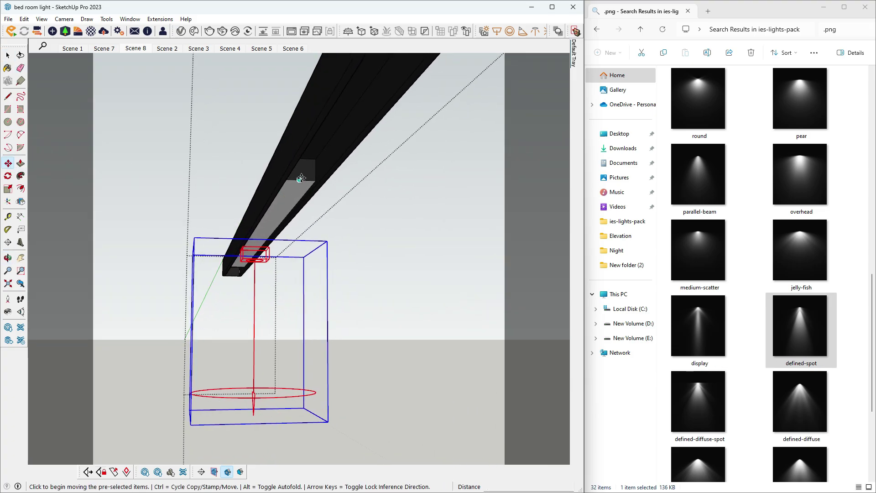
pyautogui.click(300, 178)
pyautogui.press('ctrl')
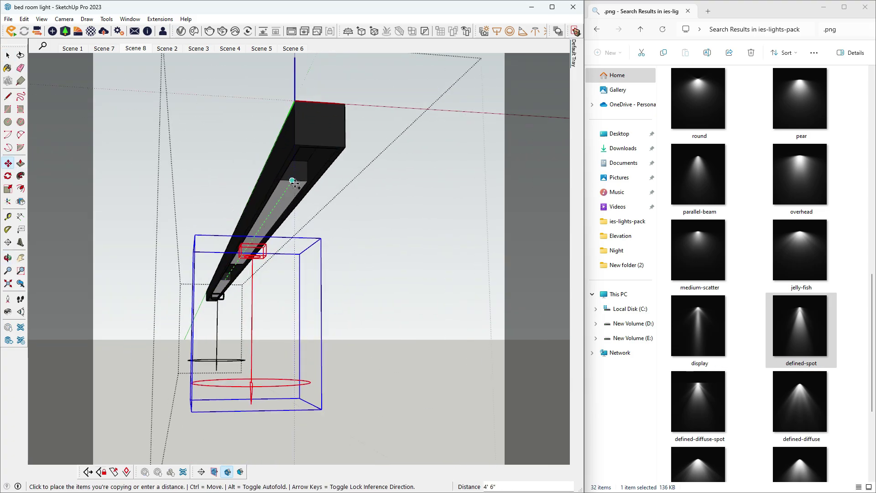
pyautogui.click(294, 182)
pyautogui.press('space')
pyautogui.click(136, 48)
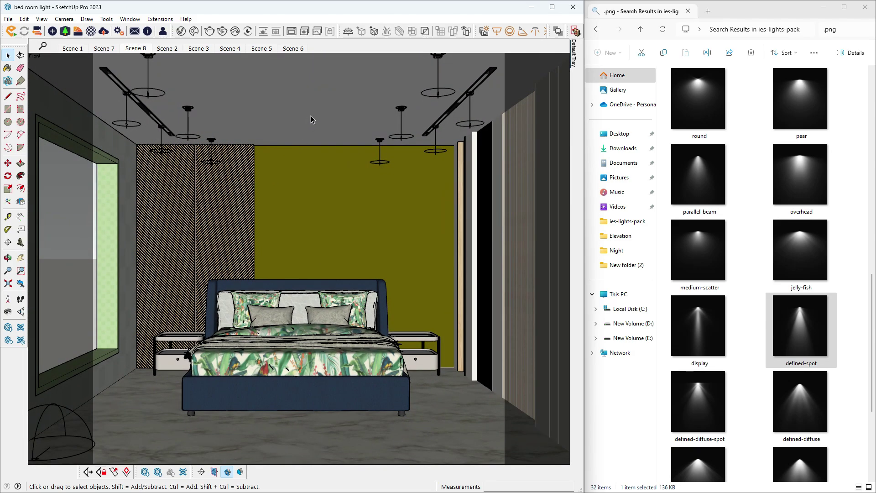
# Give the IES Light an enabled 20000 lm intensity and From IES File shape, then render
pyautogui.click(181, 31)
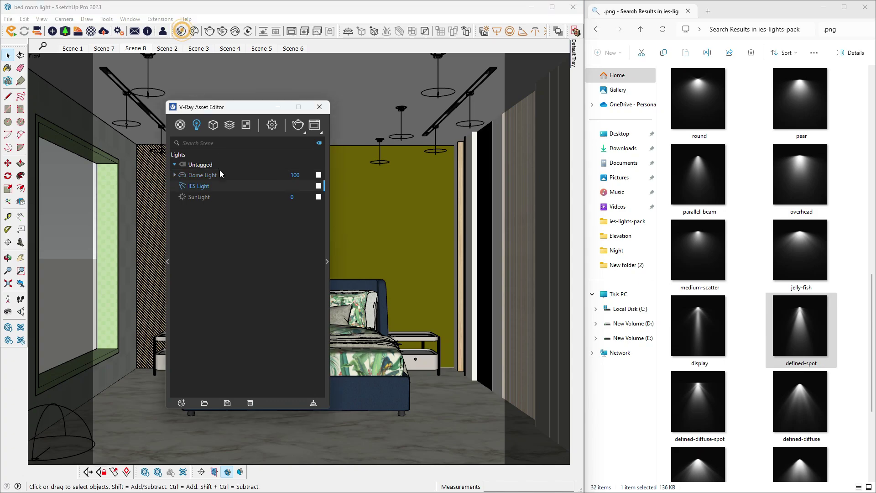
pyautogui.click(295, 185)
pyautogui.click(327, 260)
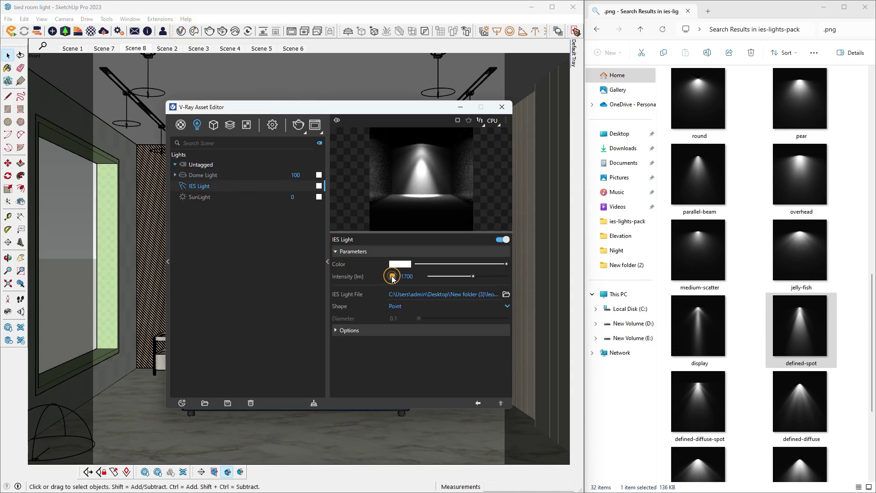
pyautogui.click(392, 276)
pyautogui.click(414, 306)
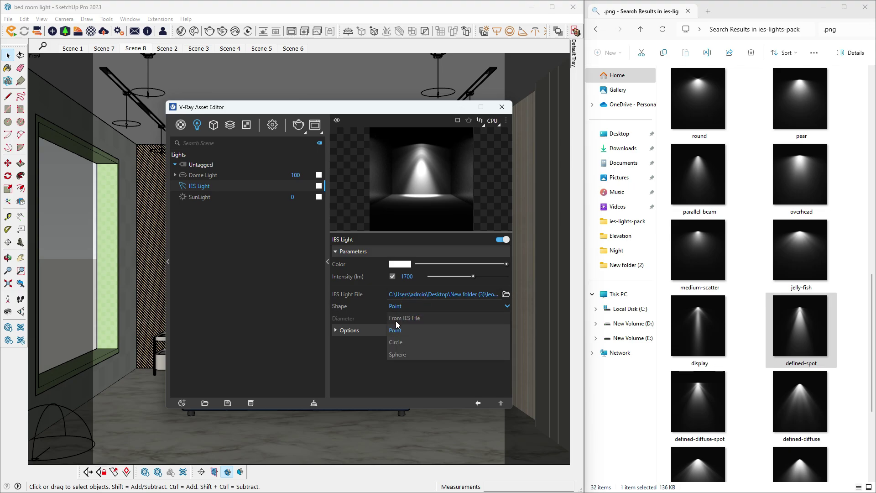
pyautogui.click(409, 318)
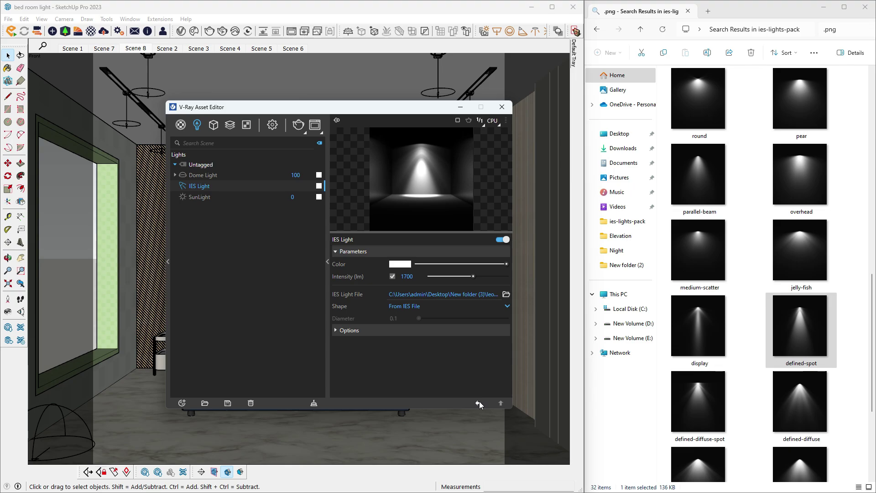
pyautogui.click(464, 377)
pyautogui.write('1')
pyautogui.click(450, 364)
pyautogui.write('20000')
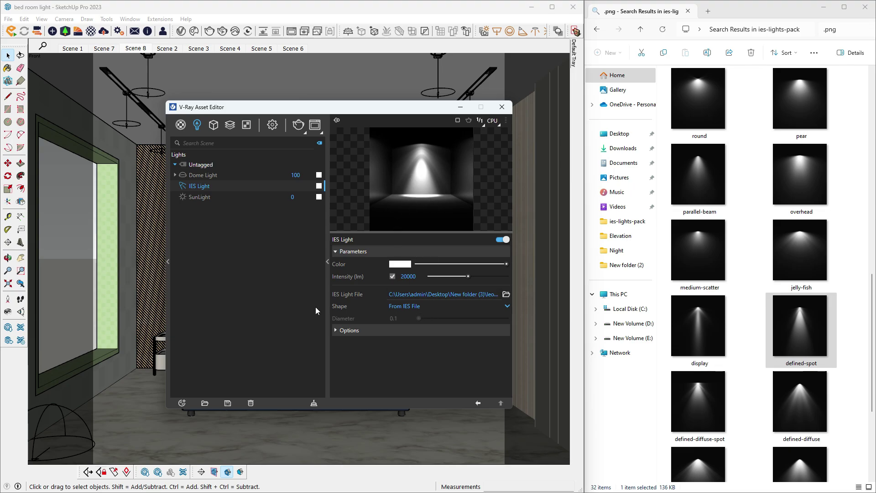
pyautogui.click(276, 282)
pyautogui.click(297, 125)
# Hide the Frame Buffer side panel and start a fresh render of the bedroom
pyautogui.click(729, 31)
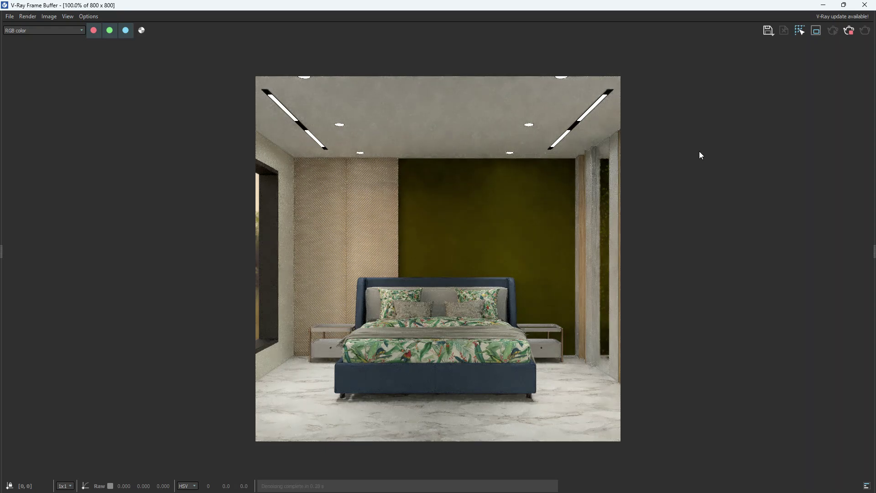
pyautogui.click(833, 30)
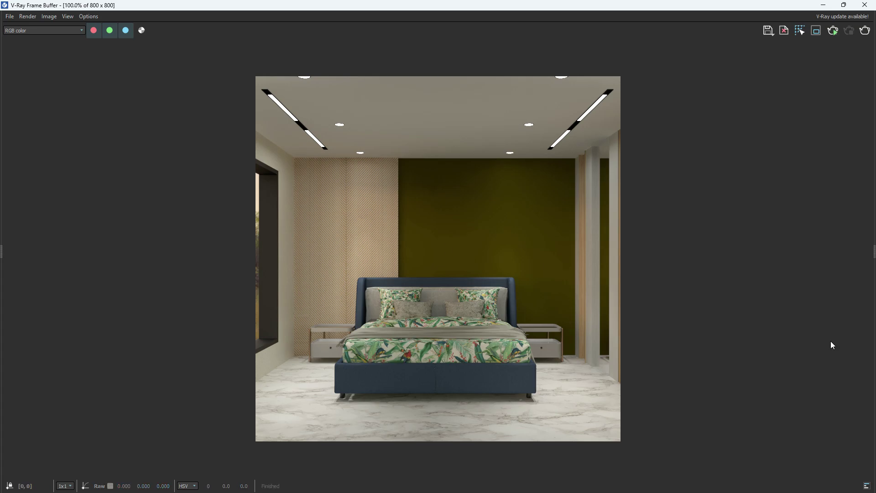
# In the LightMix layer, toggle IES Light to compare, and switch off Dome Light and Self Illumination
pyautogui.click(872, 256)
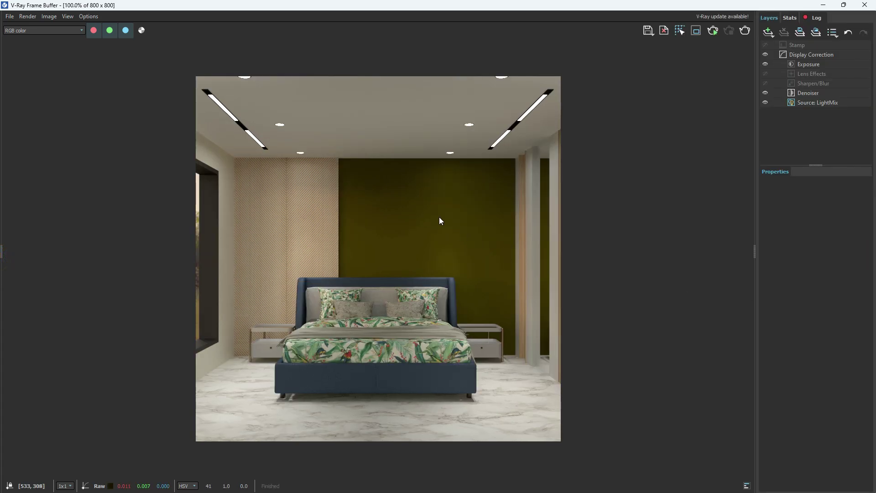
pyautogui.click(823, 101)
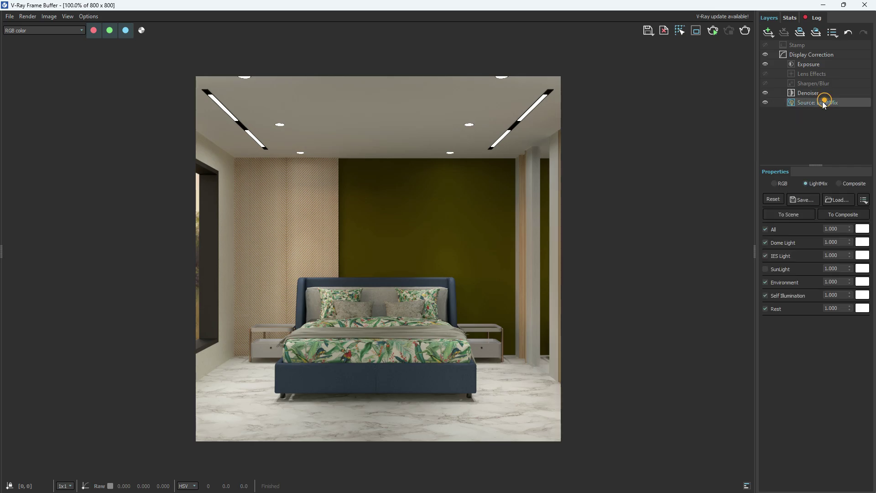
pyautogui.click(765, 256)
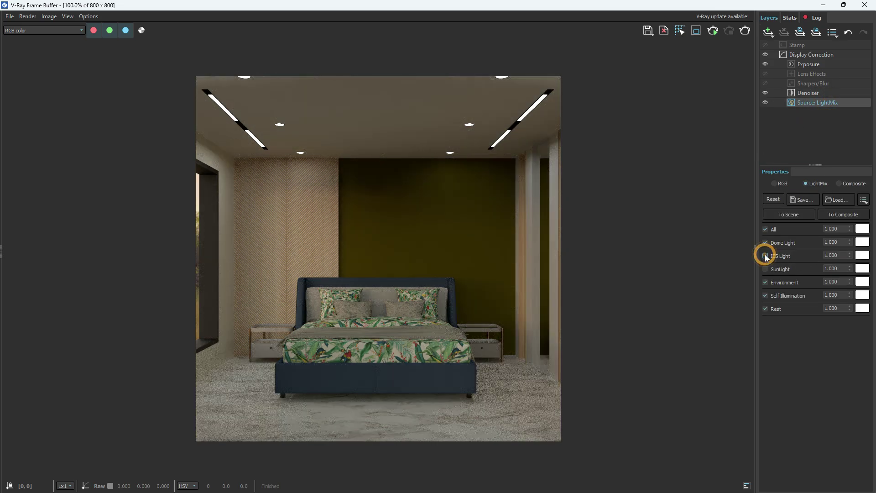
pyautogui.click(765, 241)
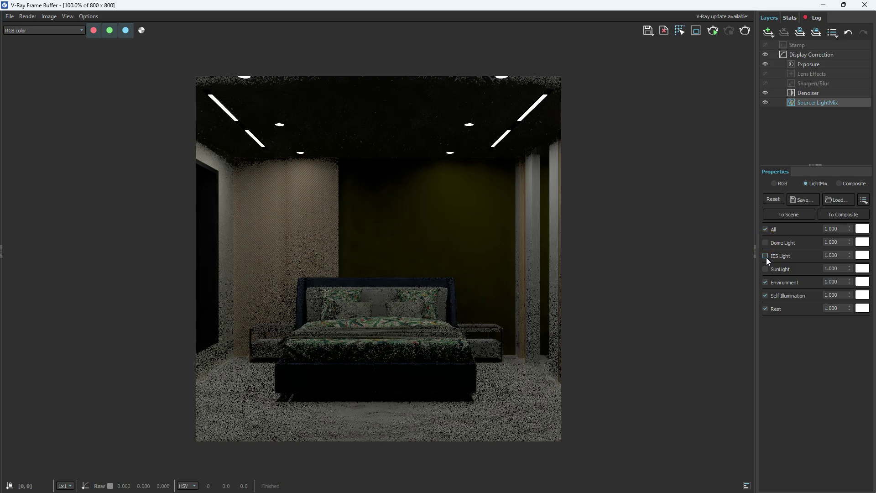
pyautogui.click(766, 255)
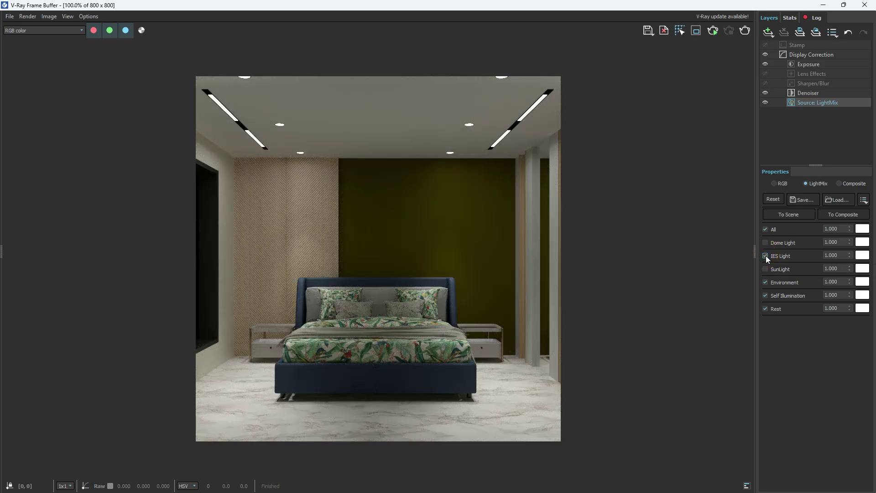
pyautogui.click(765, 256)
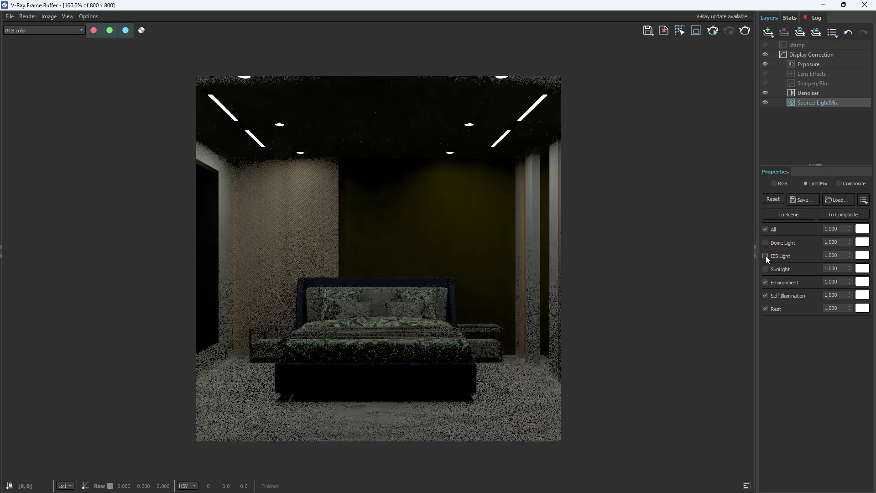
pyautogui.click(765, 255)
pyautogui.click(765, 296)
pyautogui.click(765, 295)
pyautogui.click(765, 257)
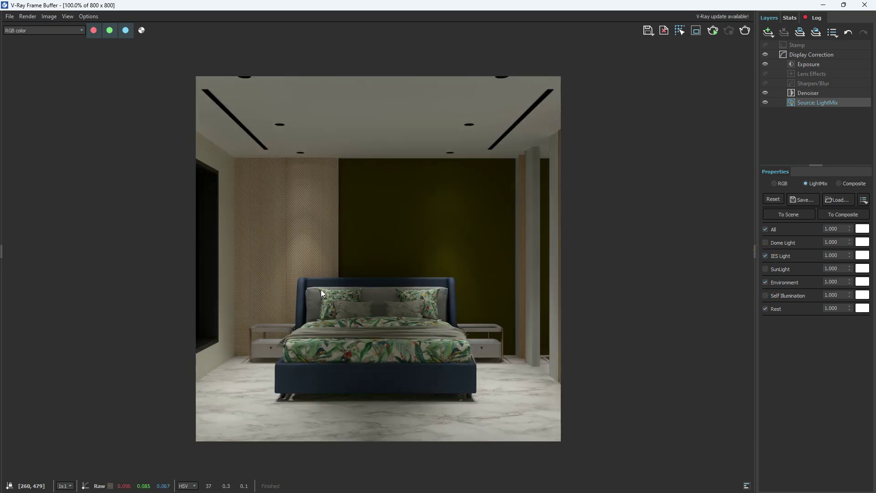
pyautogui.click(753, 251)
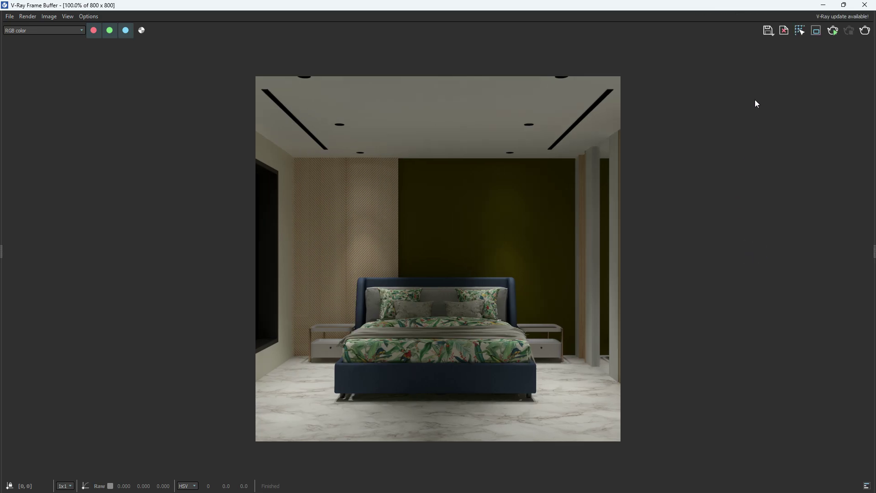
# Close the render window and select the two wall-wash IES lights on the panelled and yellow walls
pyautogui.click(843, 4)
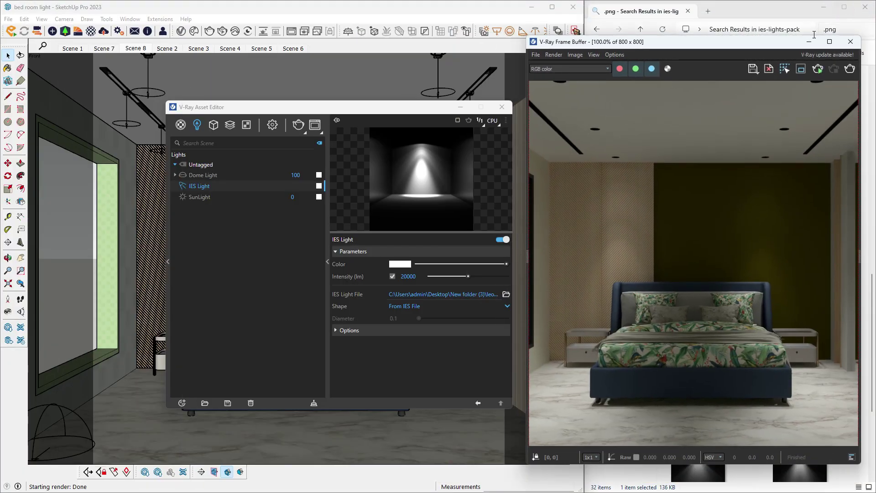
pyautogui.moveTo(739, 44); pyautogui.dragTo(390, 51)
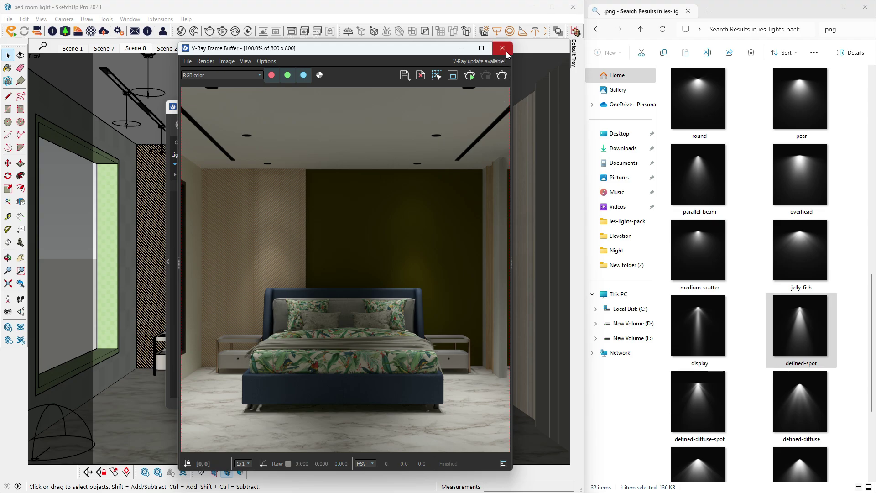
pyautogui.click(481, 48)
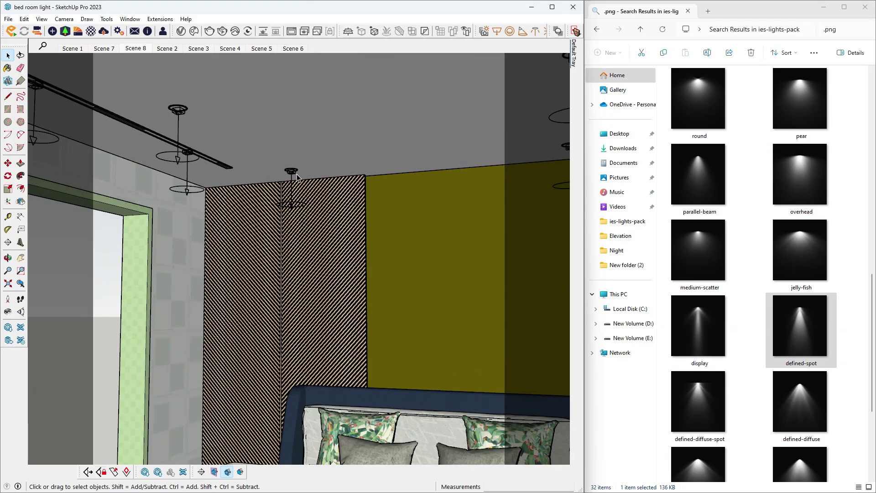
pyautogui.click(296, 178)
pyautogui.moveTo(296, 178)
pyautogui.mouseDown(button='middle')
pyautogui.moveTo(469, 222)
pyautogui.moveTo(425, 227)
pyautogui.moveTo(392, 255)
pyautogui.mouseUp(button='middle')
pyautogui.click(424, 241)
# Begin the 6-inch Move of the selected wall-wash lights, picking the move's start point
pyautogui.scroll(-3, 418, 221)
pyautogui.press('space')
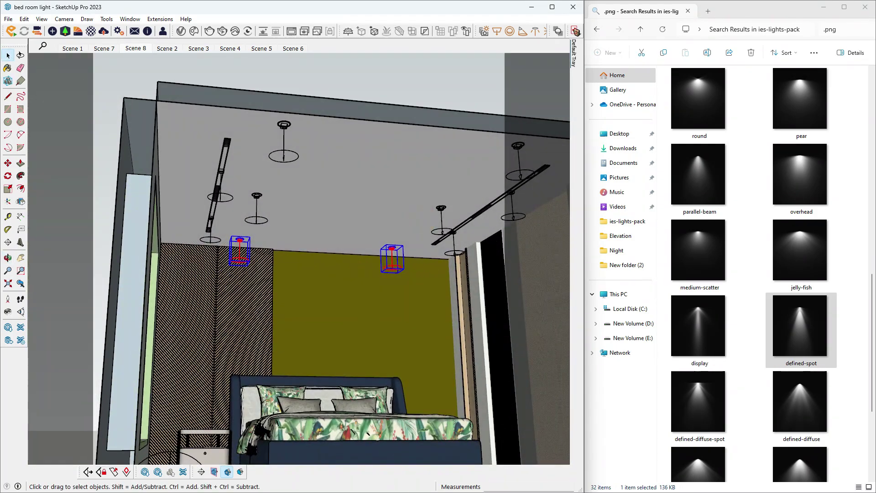
pyautogui.press('m')
pyautogui.scroll(3, 383, 247)
pyautogui.scroll(3, 410, 256)
pyautogui.scroll(2, 355, 284)
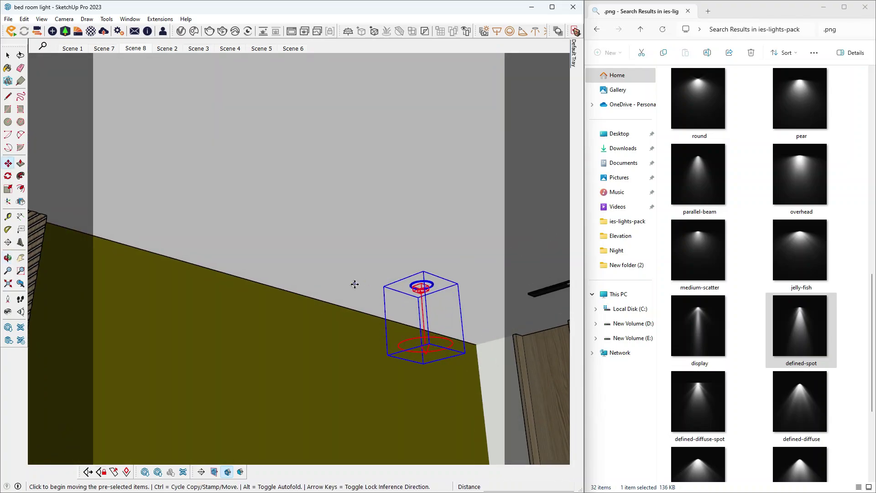
pyautogui.moveTo(354, 284); pyautogui.dragTo(453, 264, button='middle')
pyautogui.click(453, 263)
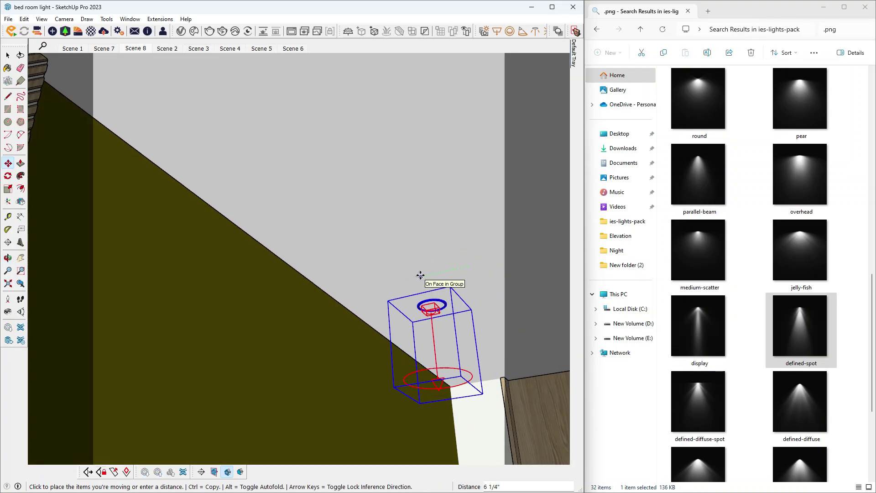
# Re-render the bedroom at 800 x 800 with the repositioned IES wall-wash lights, then view the layers panel
pyautogui.write('6')
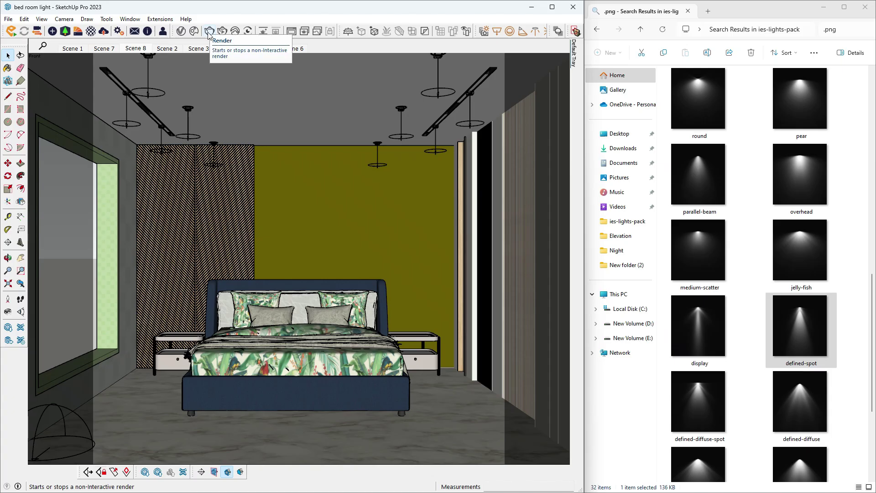
pyautogui.click(209, 32)
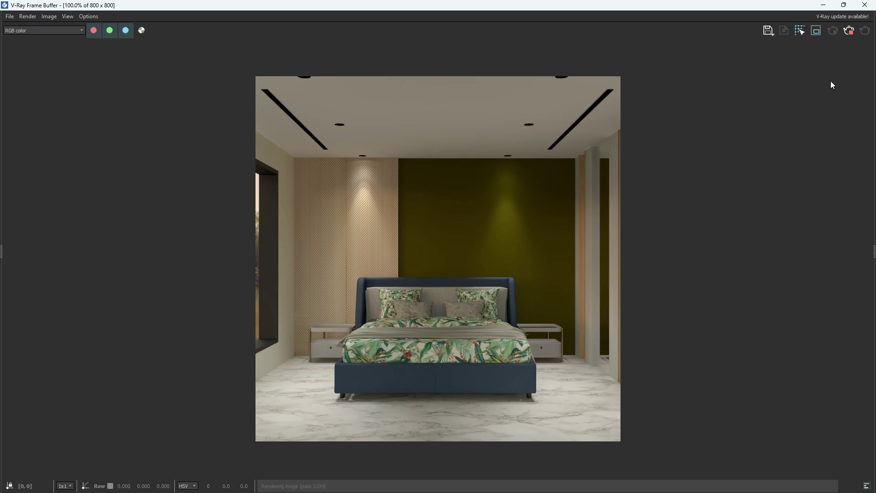
pyautogui.click(874, 250)
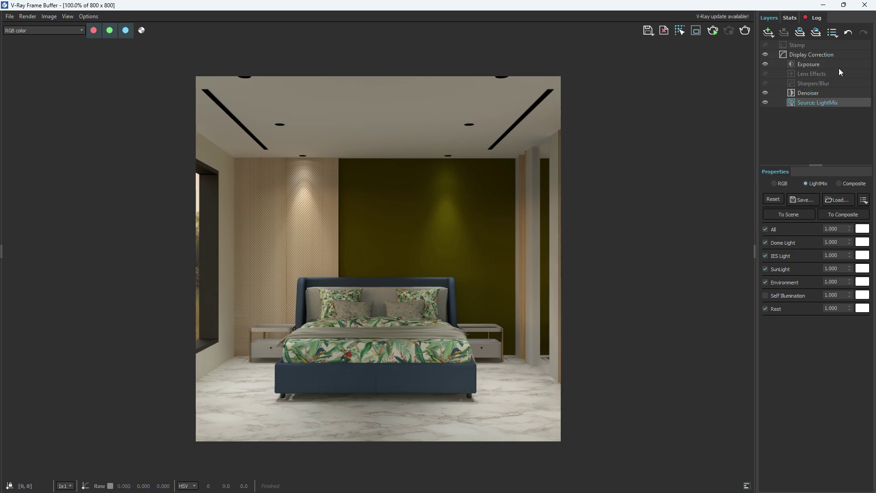
pyautogui.click(843, 5)
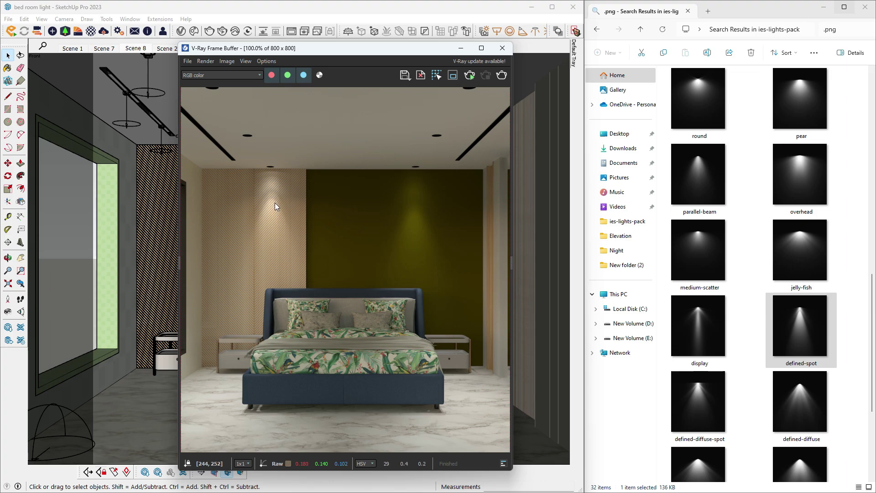
pyautogui.click(481, 48)
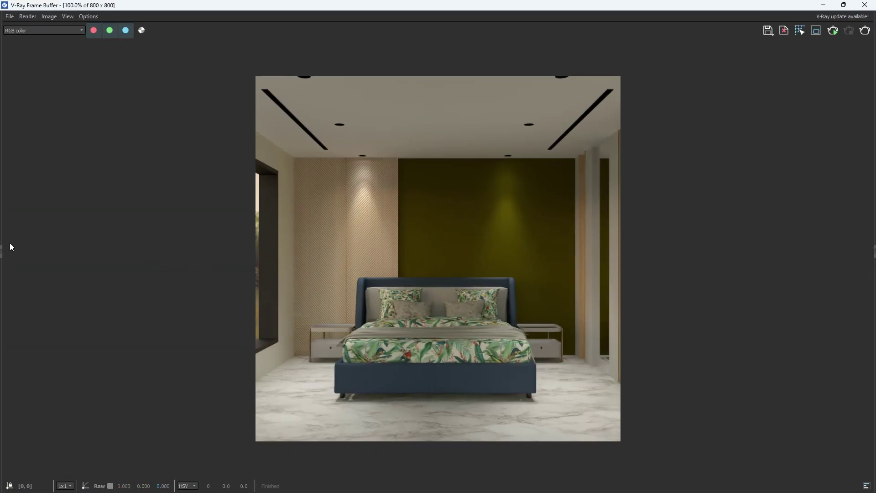
# A/B-compare the new render against the earlier strips-and-downlights render from history, sliding the split over the bed
pyautogui.click(4, 254)
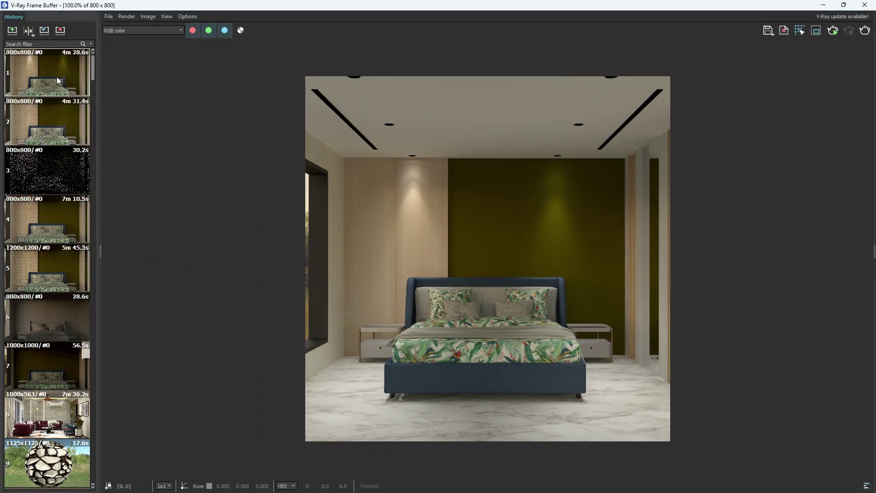
pyautogui.click(68, 123)
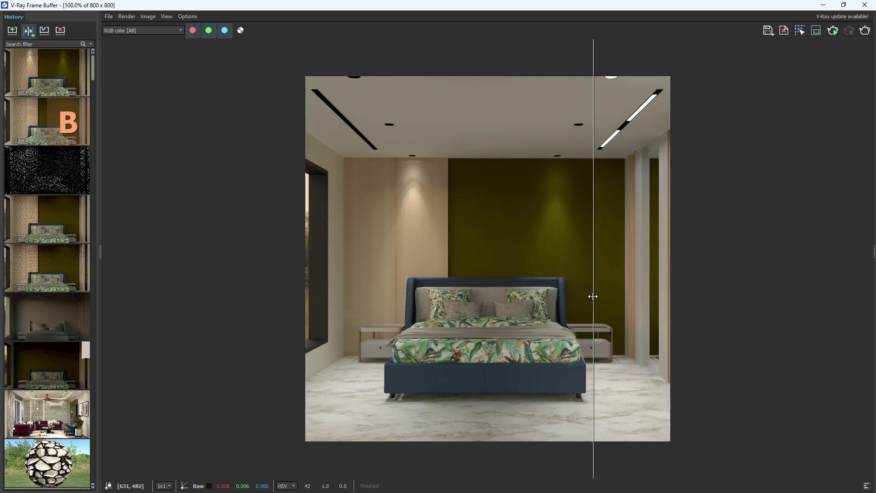
pyautogui.moveTo(593, 296); pyautogui.dragTo(578, 308)
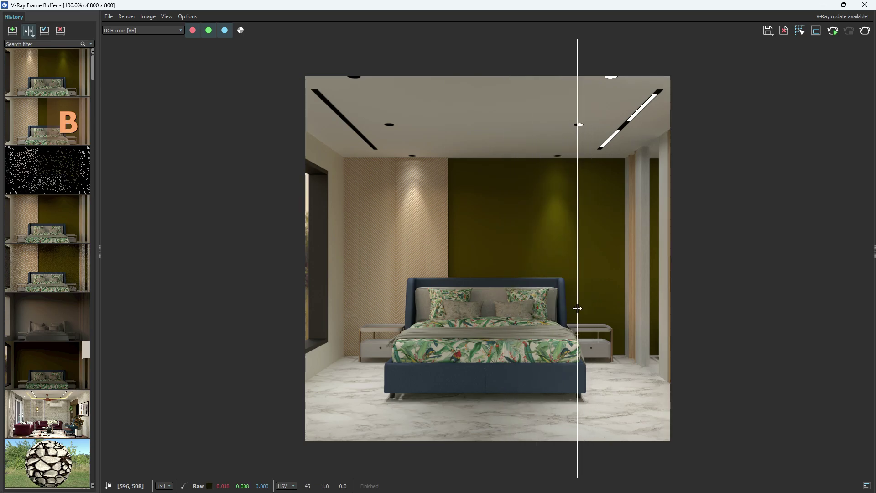
pyautogui.moveTo(577, 308)
pyautogui.mouseDown()
pyautogui.moveTo(359, 323)
pyautogui.moveTo(533, 328)
pyautogui.mouseUp()
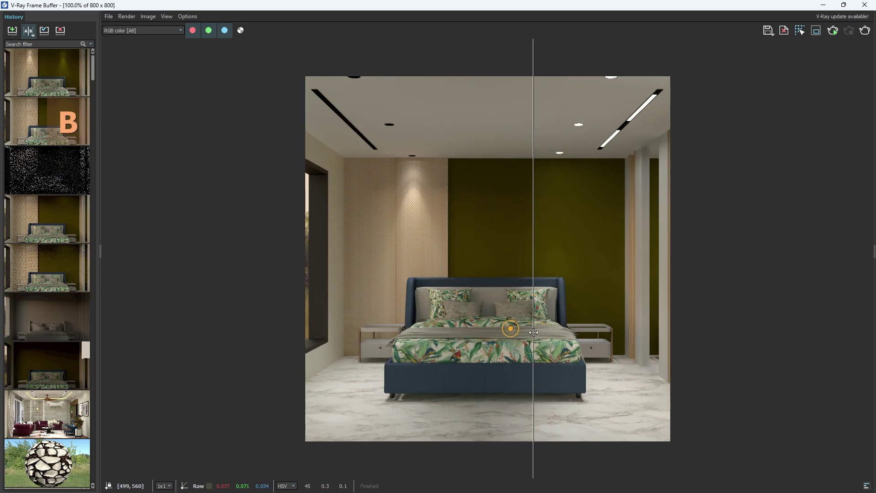